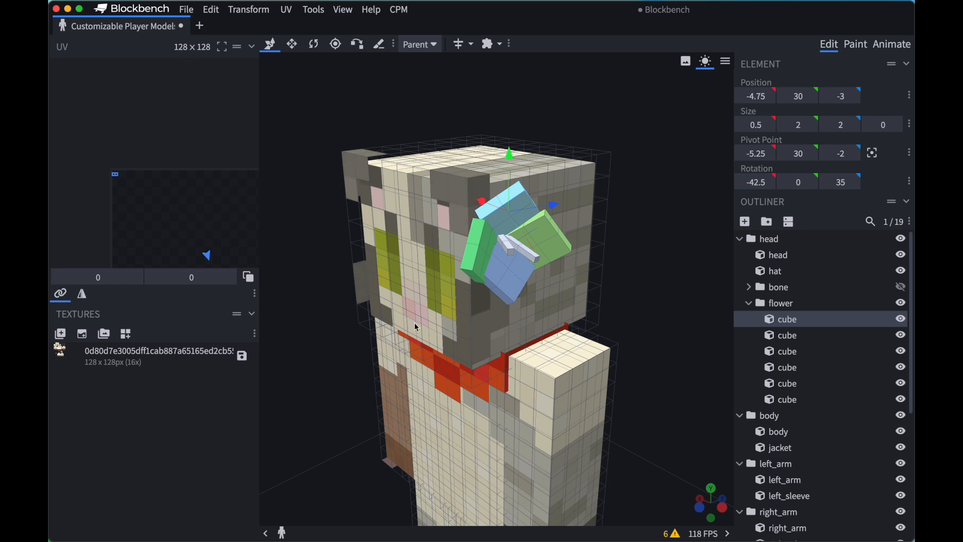
Step: Try to paint the flower's cubes in Paint mode, and return to Edit mode
left_click_drag(654, 234, 655, 233)
right_click(653, 230)
left_click(656, 200)
mouse_move(656, 200)
left_mouse_down()
mouse_move(572, 156)
mouse_move(664, 136)
mouse_move(686, 239)
mouse_move(512, 177)
mouse_move(678, 226)
mouse_move(661, 206)
left_mouse_up()
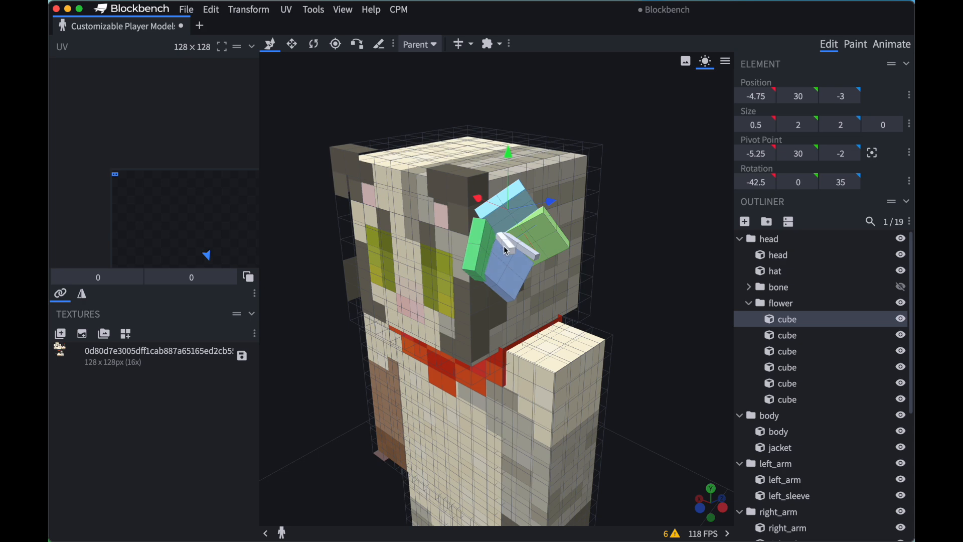
left_click(857, 46)
left_click(533, 233)
left_click(513, 207)
left_click(486, 235)
left_click(502, 273)
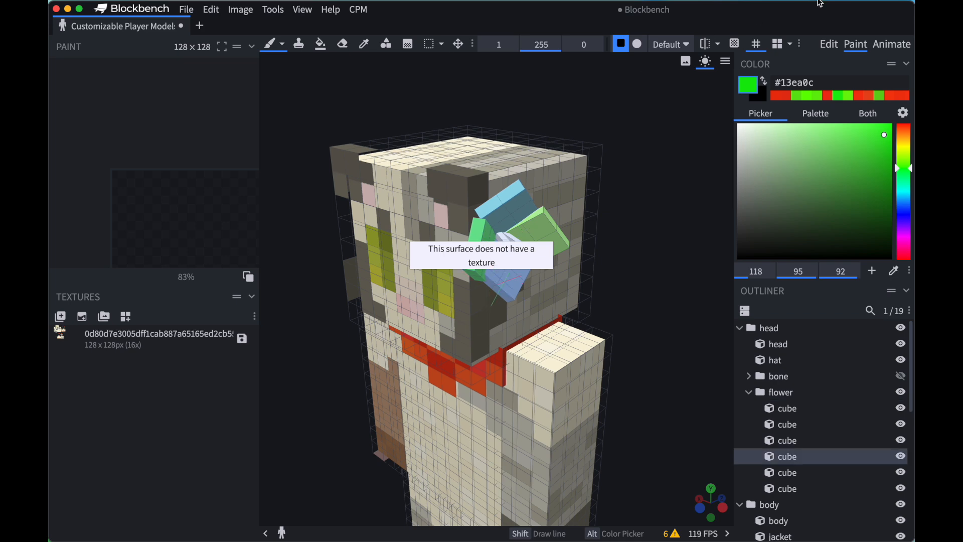
left_click(830, 46)
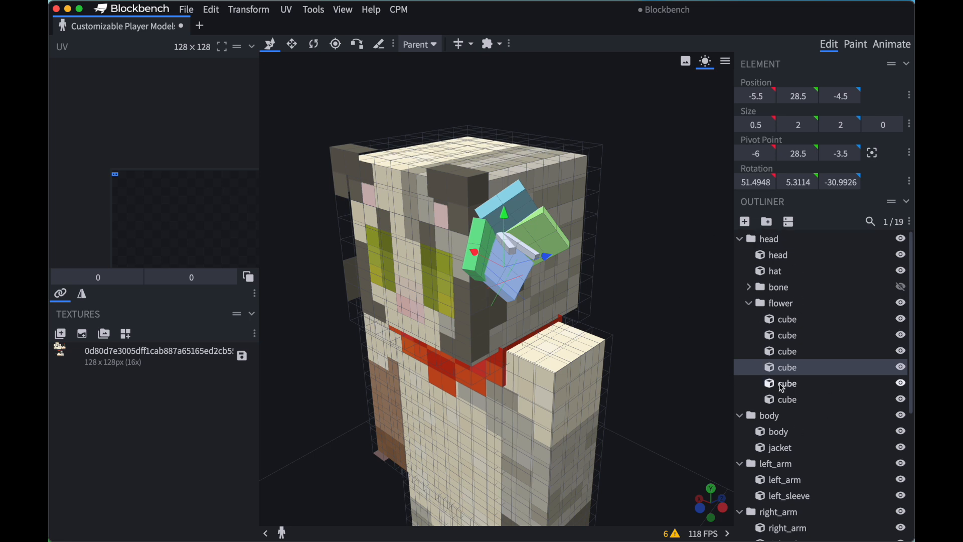
Step: Set the UV mode of all six cubes in the flower group to Per-face UV
left_click(797, 319)
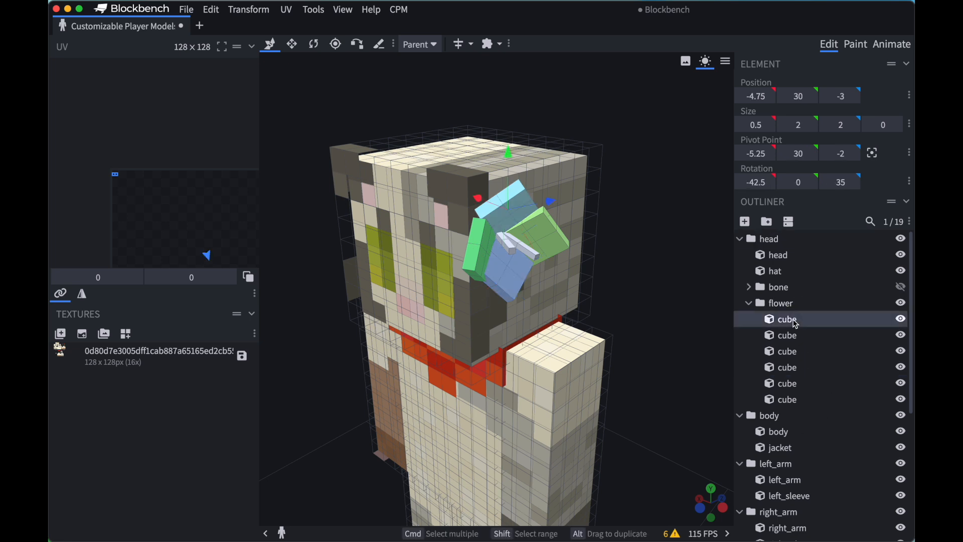
left_click(796, 400, "shift")
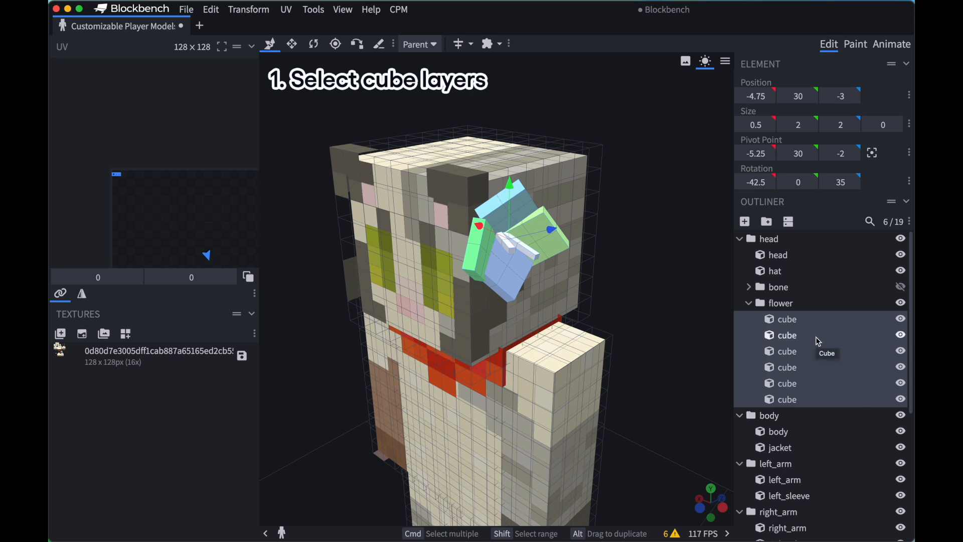
right_click(803, 363)
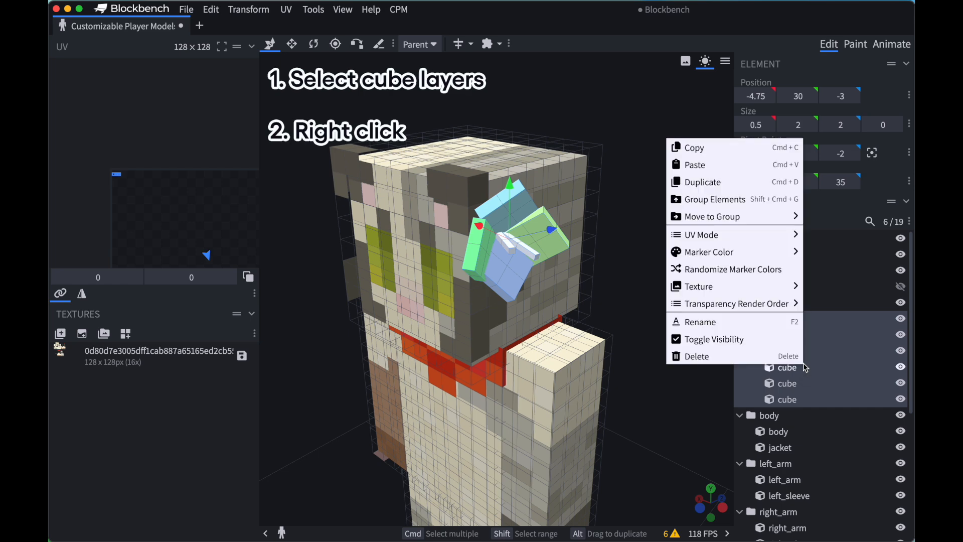
mouse_move(777, 227)
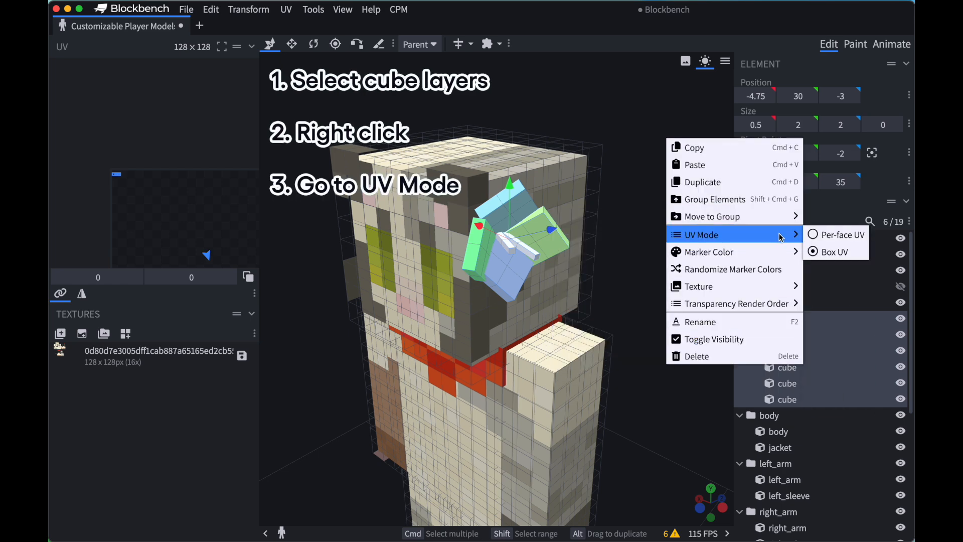
left_click(834, 235)
Step: Examine the sizes of the first petal cube and the thin center cube of the flower
left_click_drag(702, 271, 510, 214)
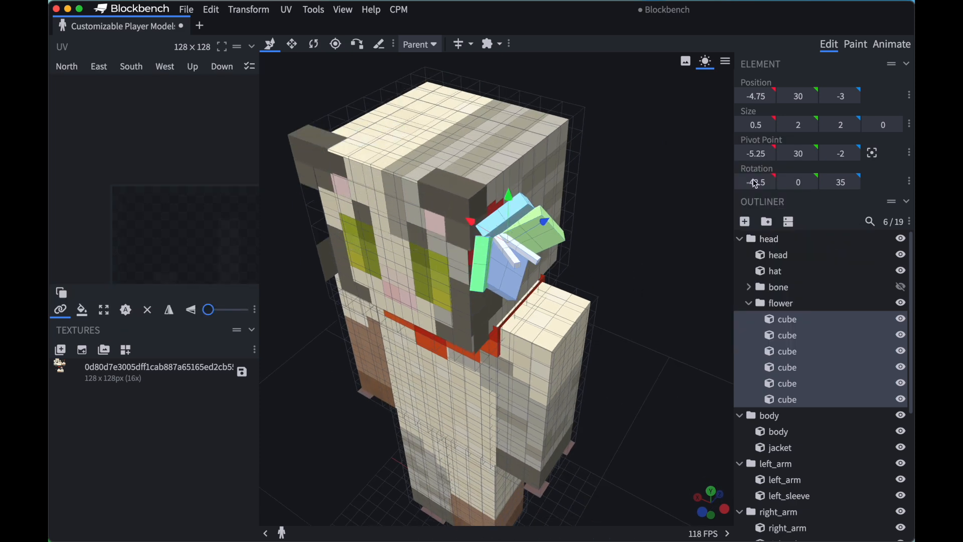
left_click(811, 320)
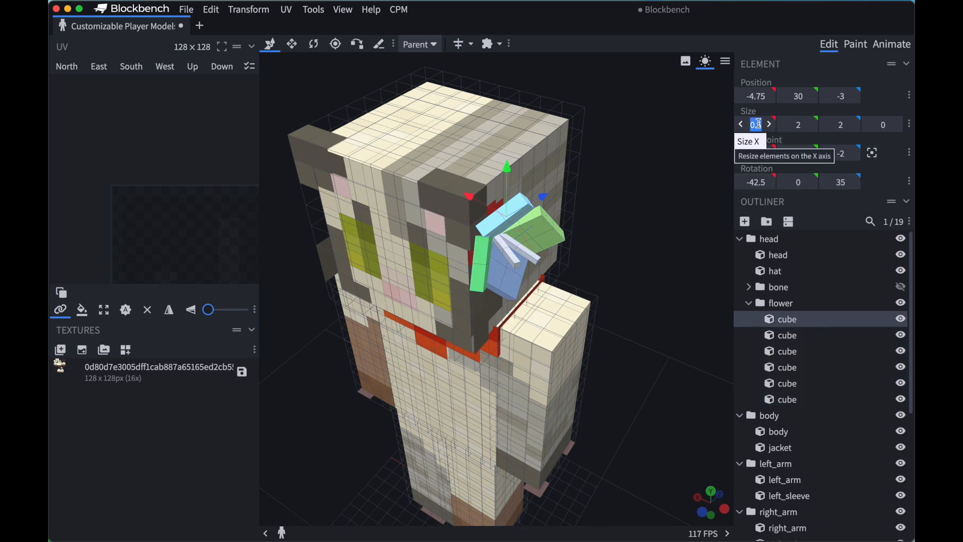
left_click(761, 125)
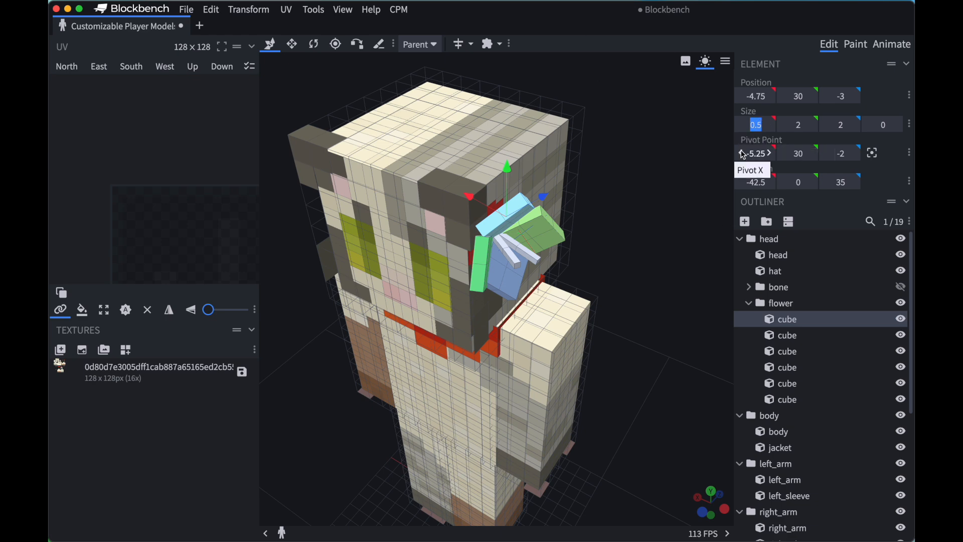
left_click(535, 250)
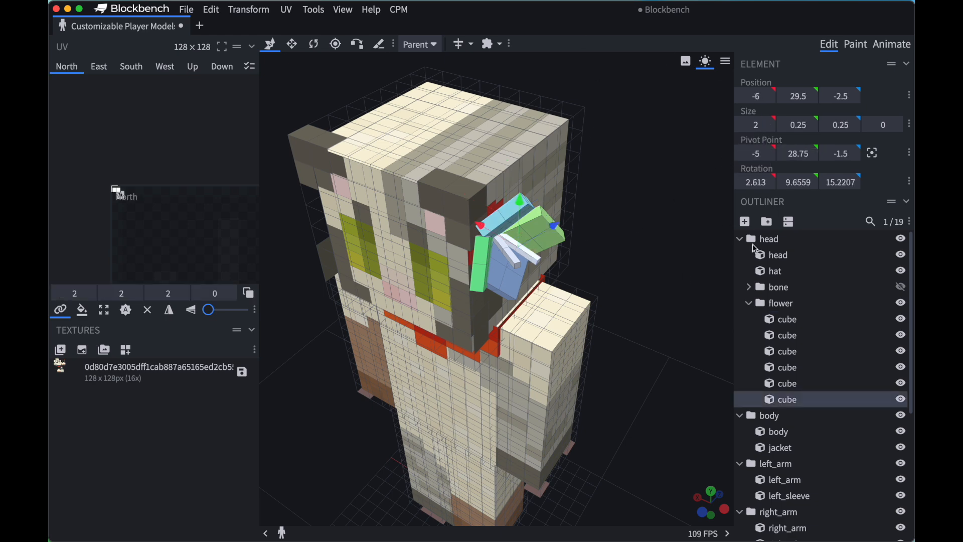
left_click_drag(579, 255, 602, 202)
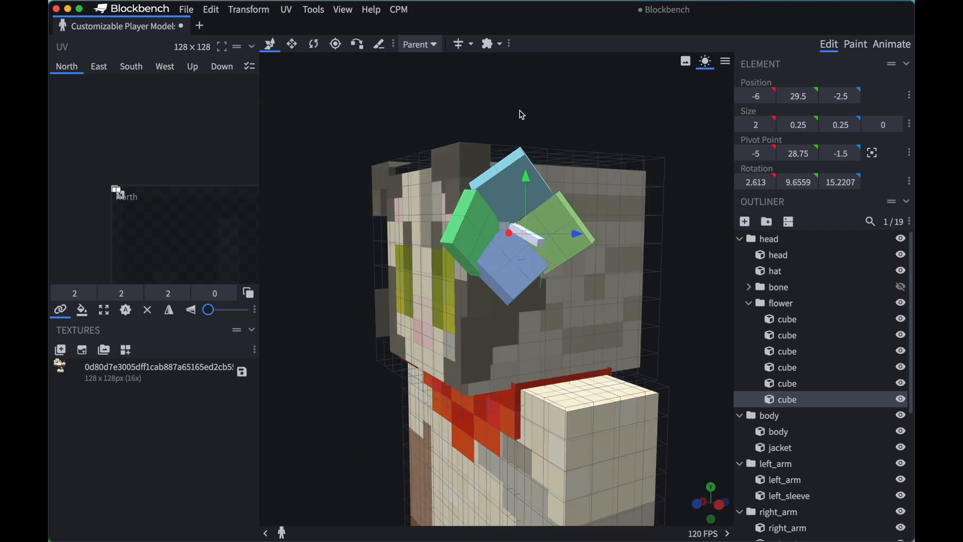
left_click_drag(520, 114, 529, 236)
mouse_move(625, 233)
left_mouse_down()
mouse_move(625, 203)
mouse_move(628, 221)
mouse_move(660, 251)
mouse_move(606, 259)
mouse_move(614, 224)
left_mouse_up()
left_click_drag(632, 272, 676, 213)
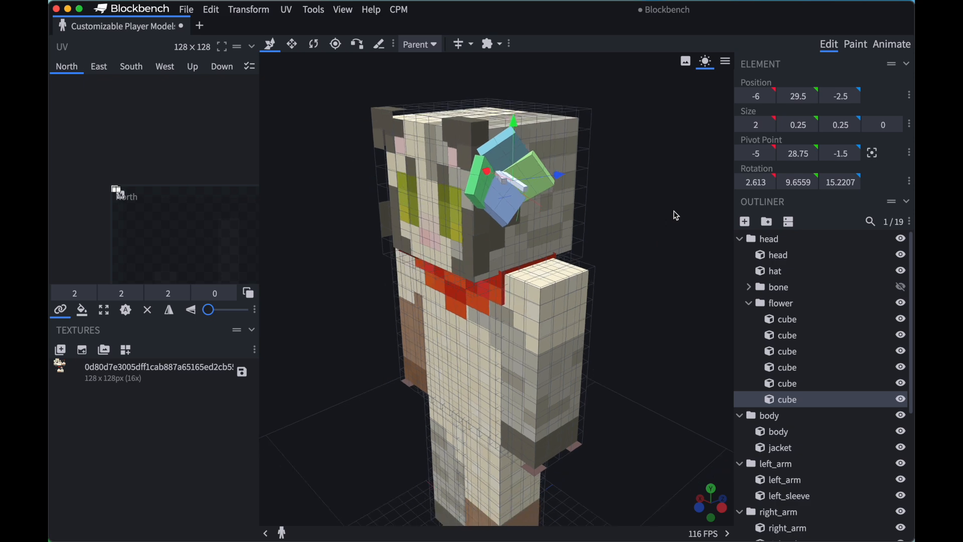
Step: Select all six flower cubes again and check their UV mode
left_click(802, 322, "shift")
right_click(801, 321)
mouse_move(769, 197)
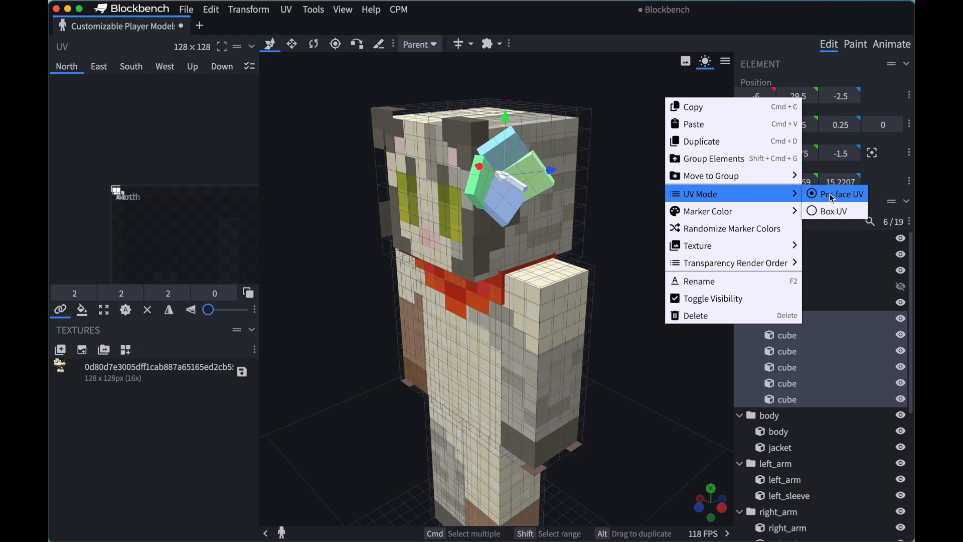
left_click(600, 209)
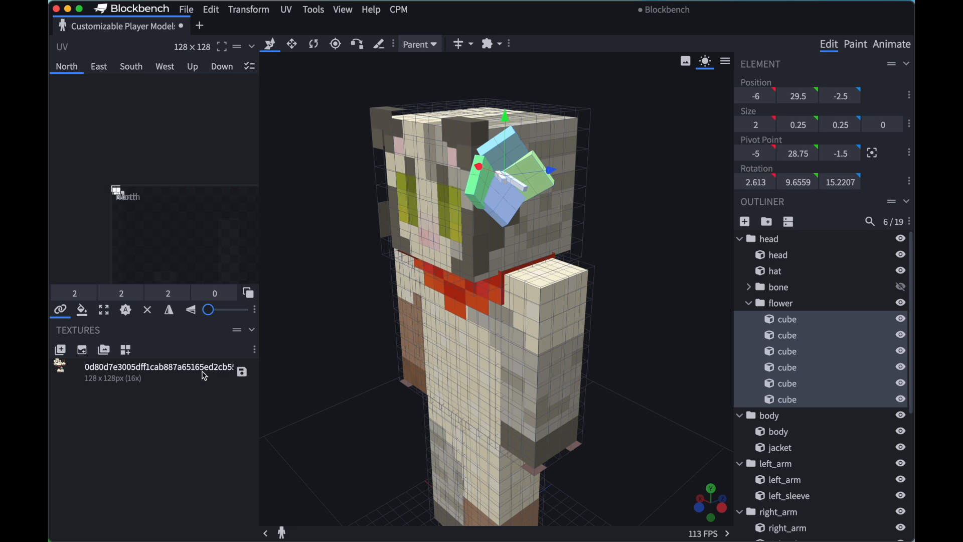
Step: Append the selected flower cubes to the skin texture's template with Keep Multi Texture Occupancy turned off
right_click(182, 382)
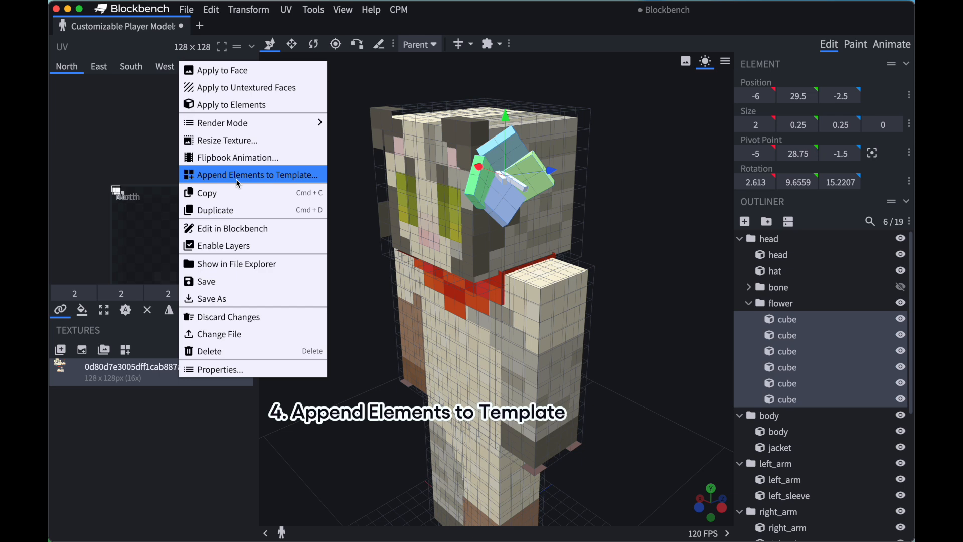
left_click(201, 281)
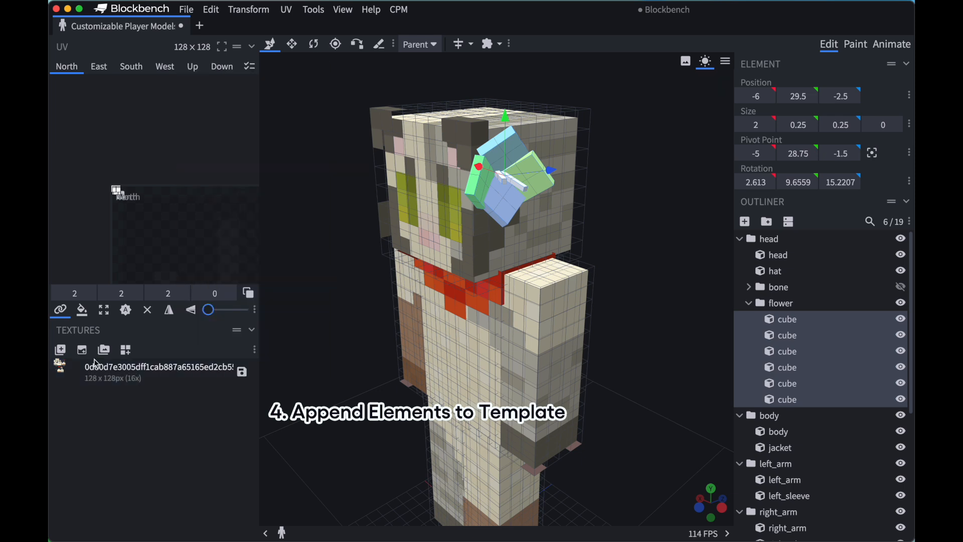
left_click(126, 350)
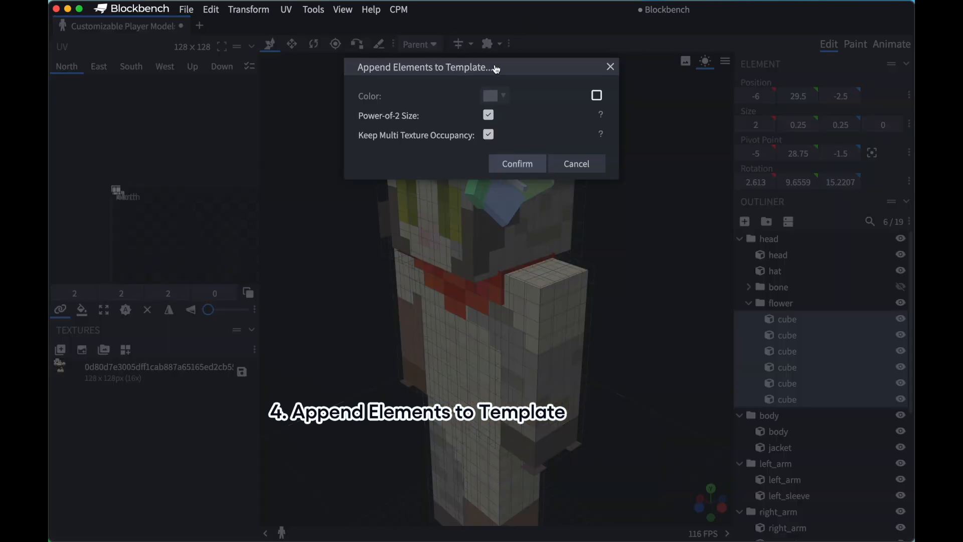
left_click_drag(494, 68, 494, 75)
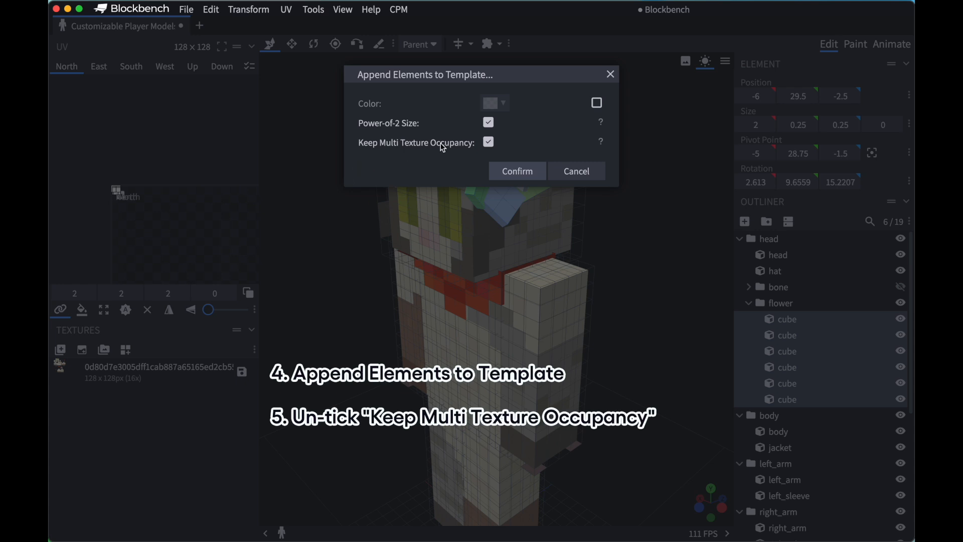
left_click(490, 143)
left_click(517, 172)
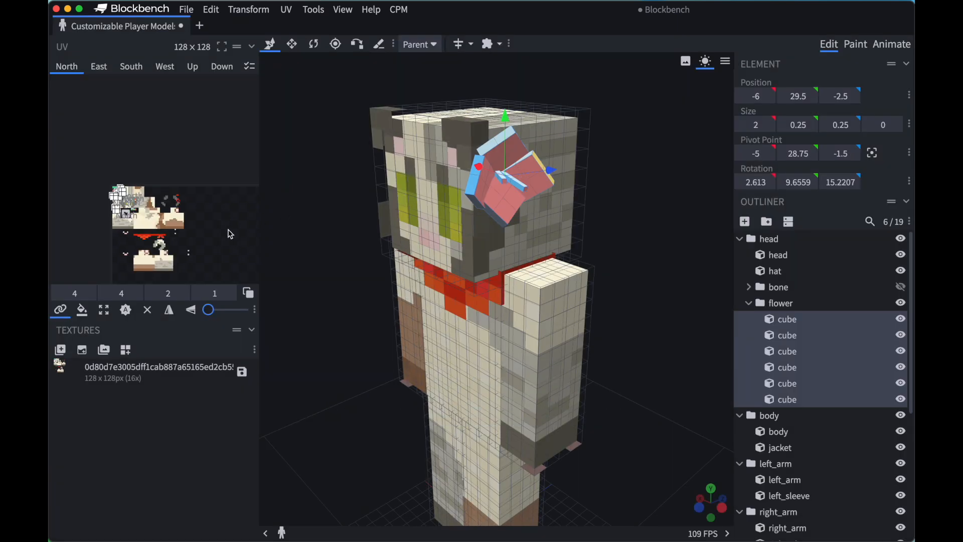
Step: Examine where the flower's template faces lie on the skin texture and look for free space beside the skin parts
scroll(211, 207, "up", 3)
scroll(150, 210, "up", 3)
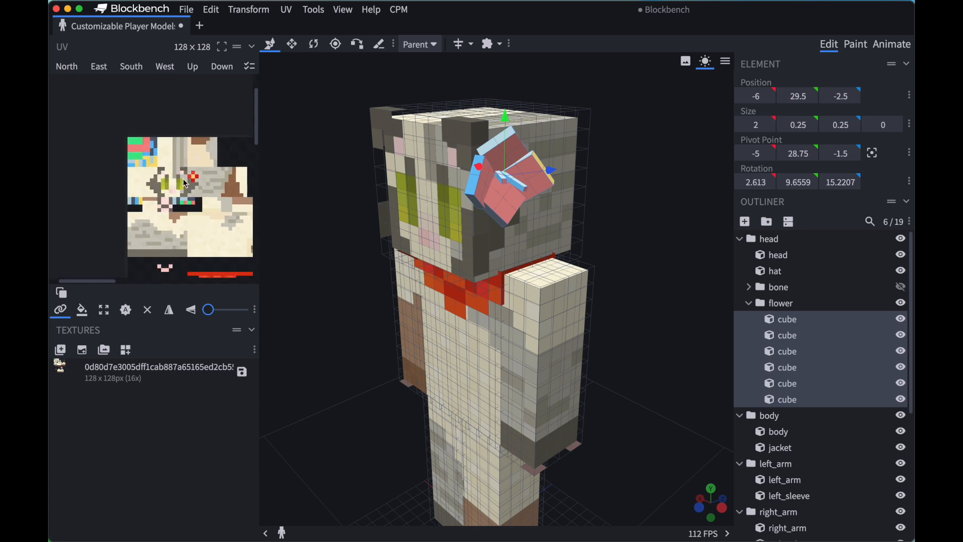
scroll(191, 167, "down", 1)
scroll(187, 166, "right", 1)
scroll(168, 146, "right", 3)
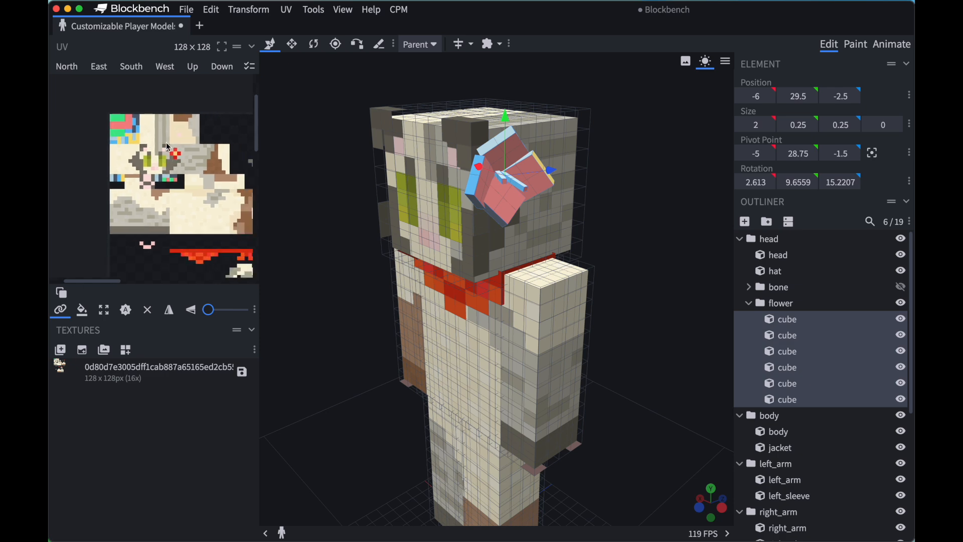
scroll(167, 142, "down", 1)
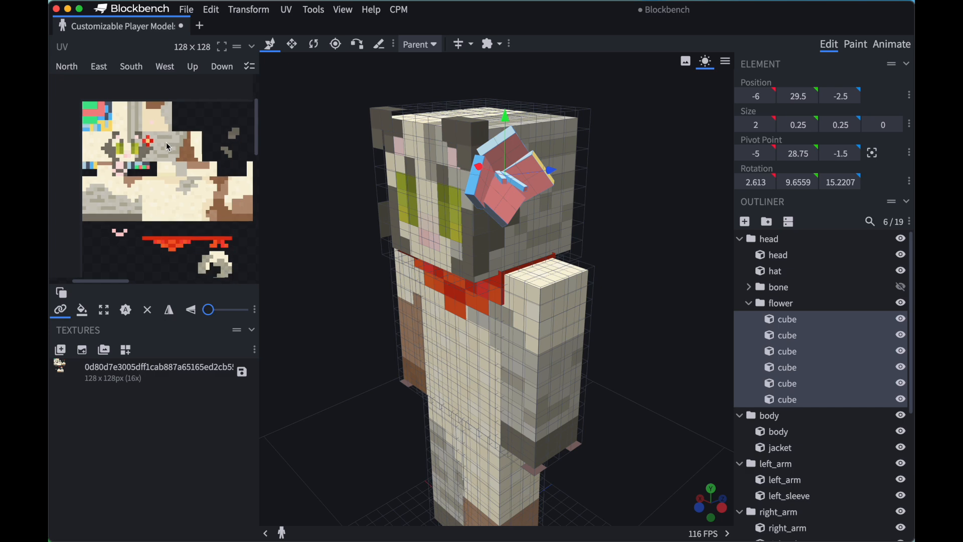
scroll(104, 120, "down", 2, "ctrl")
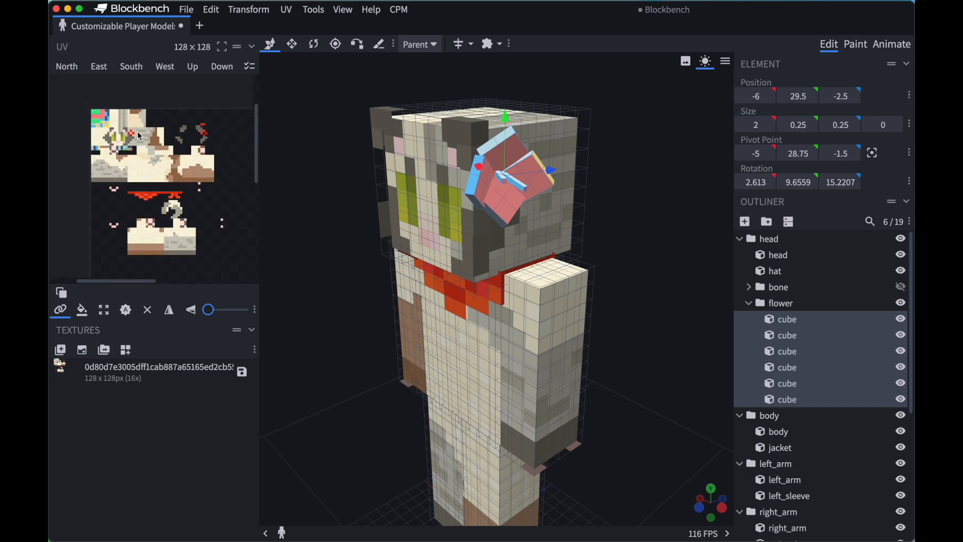
scroll(105, 120, "up", 3, "ctrl")
scroll(107, 113, "right", 1)
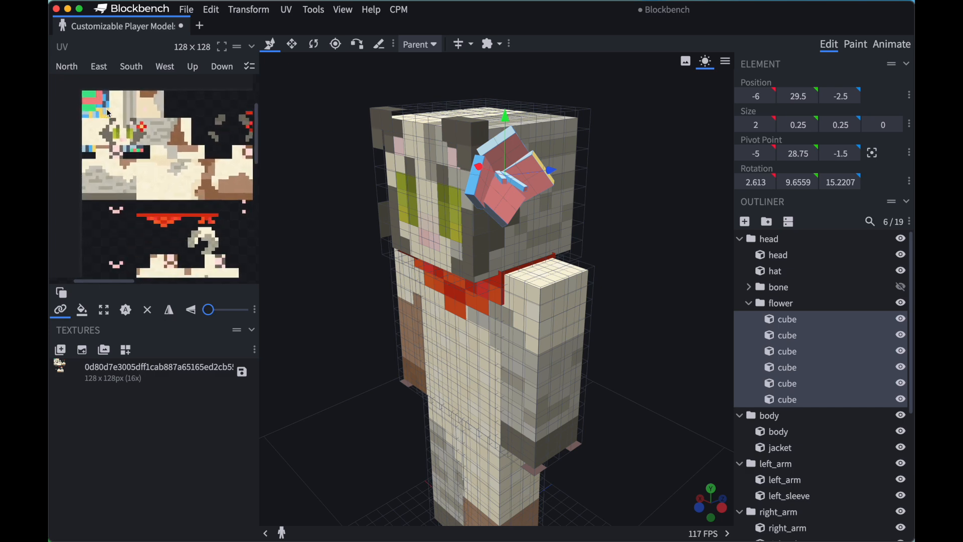
scroll(110, 113, "up", 1)
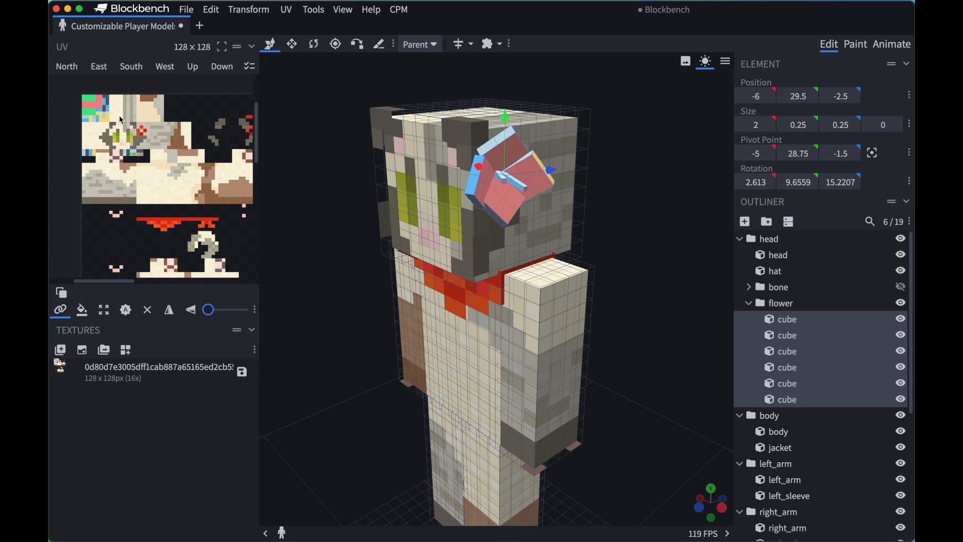
left_click_drag(650, 177, 531, 207)
scroll(452, 177, "down", 5)
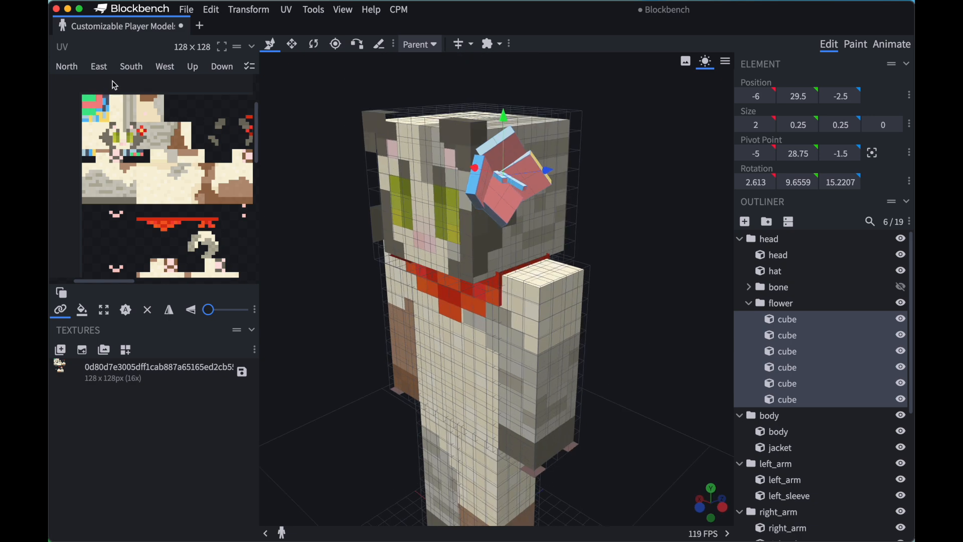
scroll(143, 155, "right", 2)
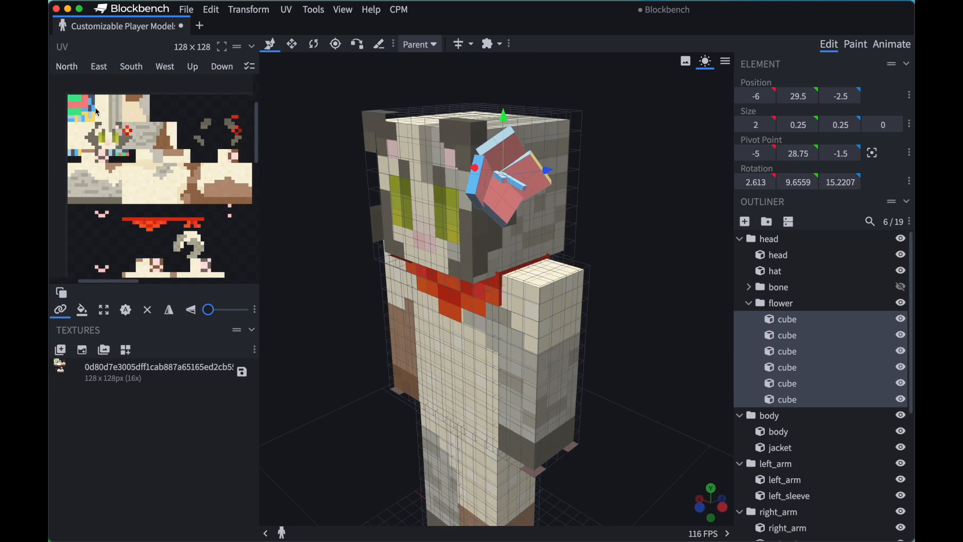
scroll(151, 159, "right", 10)
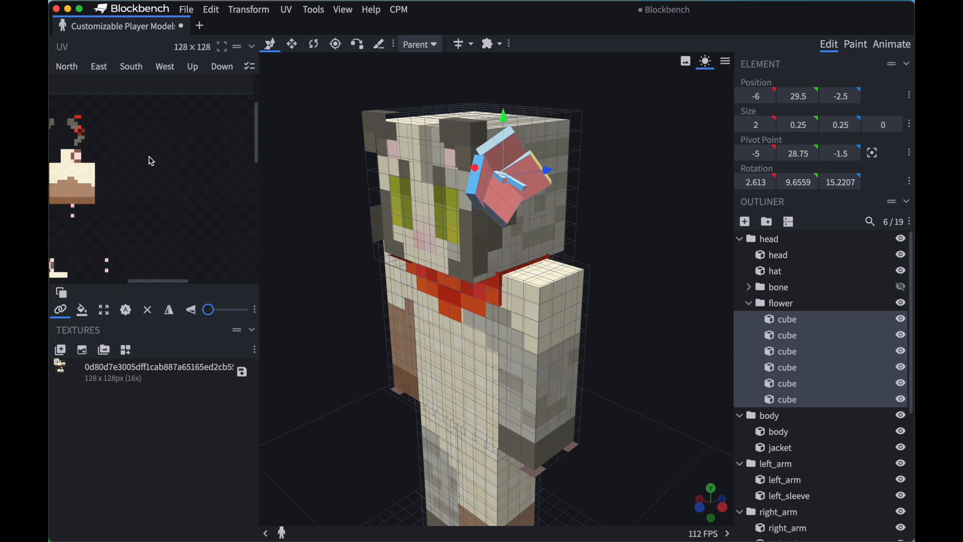
scroll(151, 160, "left", 8)
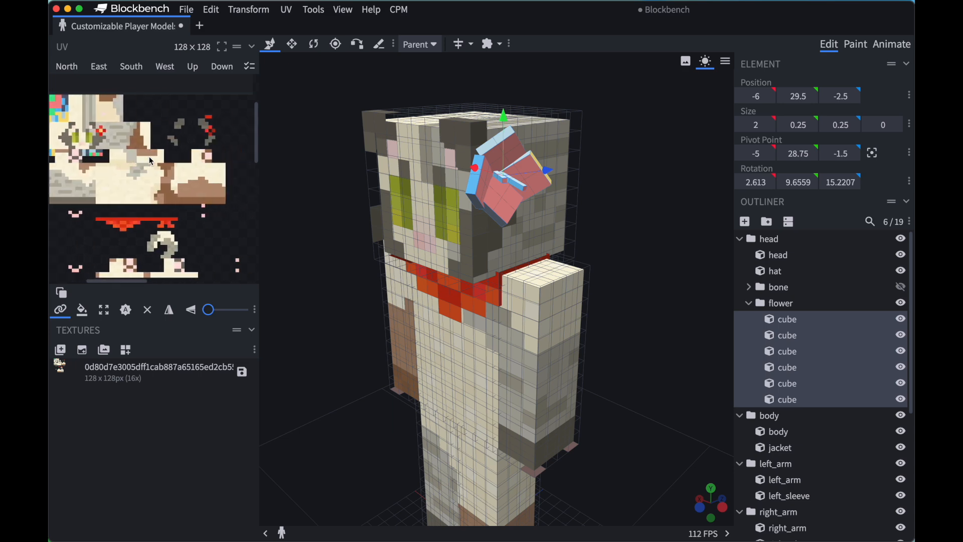
scroll(152, 161, "left", 2)
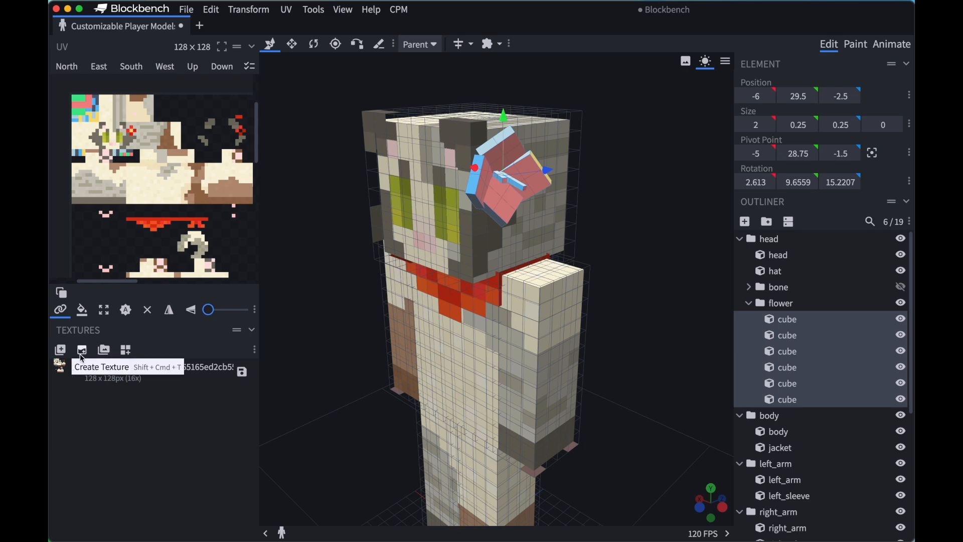
Step: Select the North, East, South, West, Up and Down UV faces of all six flower cubes
left_click(61, 312)
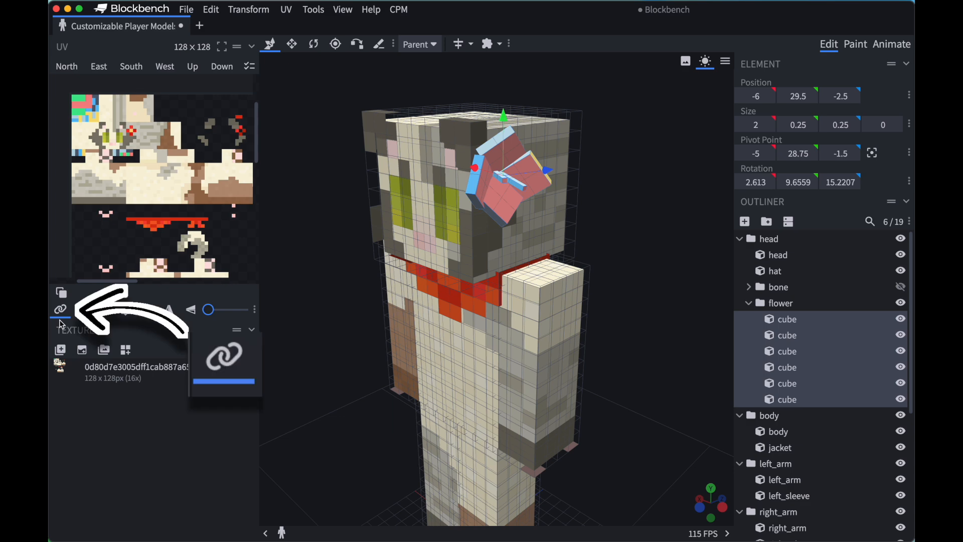
left_click(64, 67)
left_click(100, 68, "shift")
left_click(137, 68, "shift")
left_click(171, 69, "shift")
left_click(193, 68, "shift")
left_click(222, 67, "shift")
Step: Move the selected flower UV faces into the empty texture area right of the skin parts, to about 81, 5
scroll(209, 142, "down", 5)
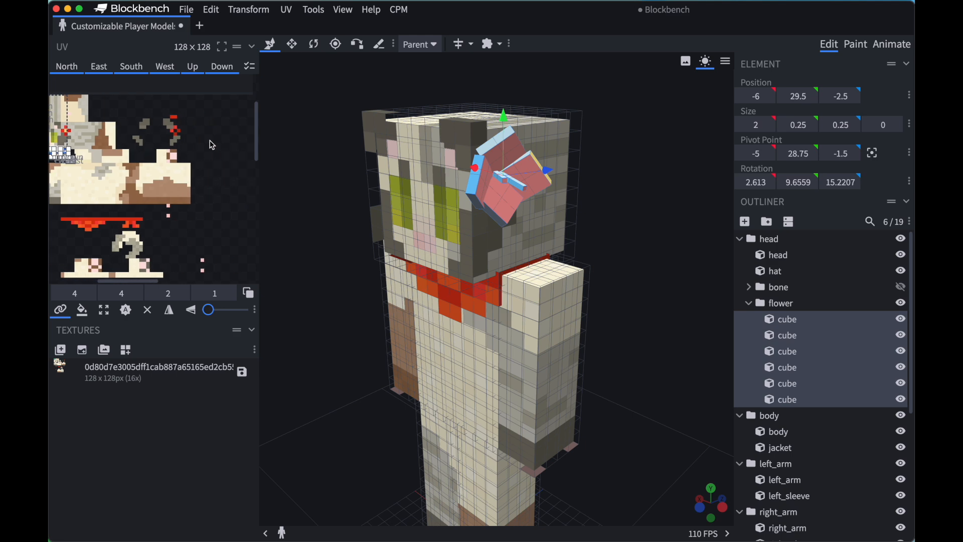
scroll(211, 145, "up", 2)
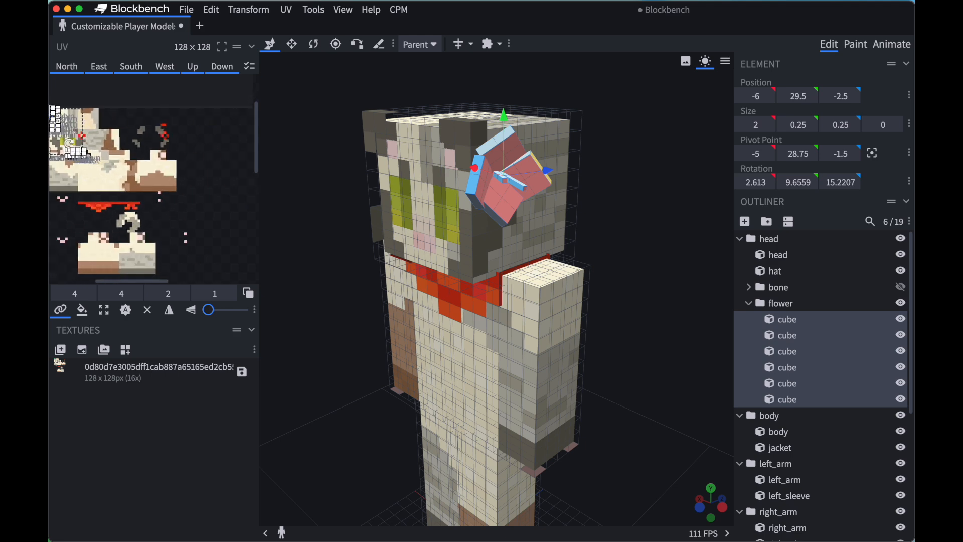
left_click_drag(55, 155, 253, 158)
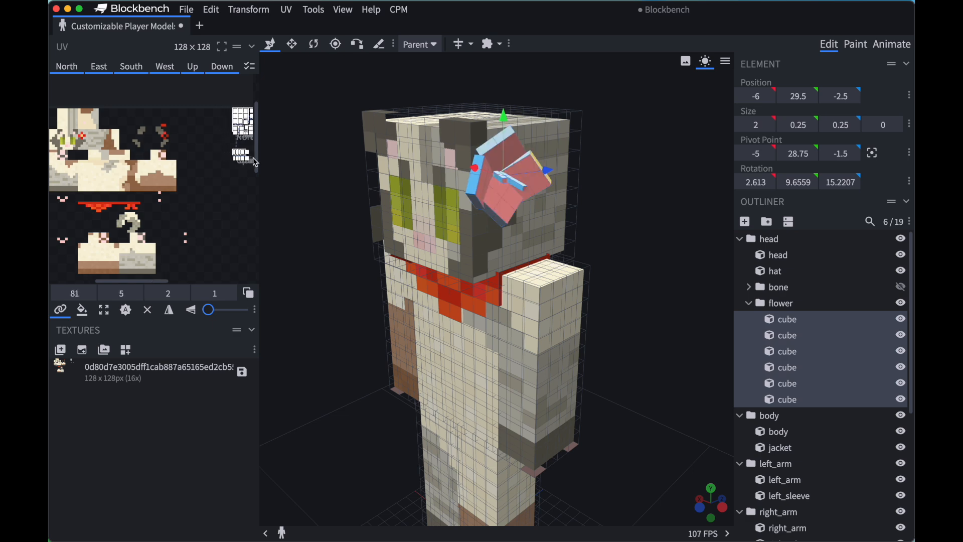
Step: Deselect the flower UV faces and examine their placement and the free space around them on the skin texture
scroll(218, 160, "right", 2)
left_click(209, 177)
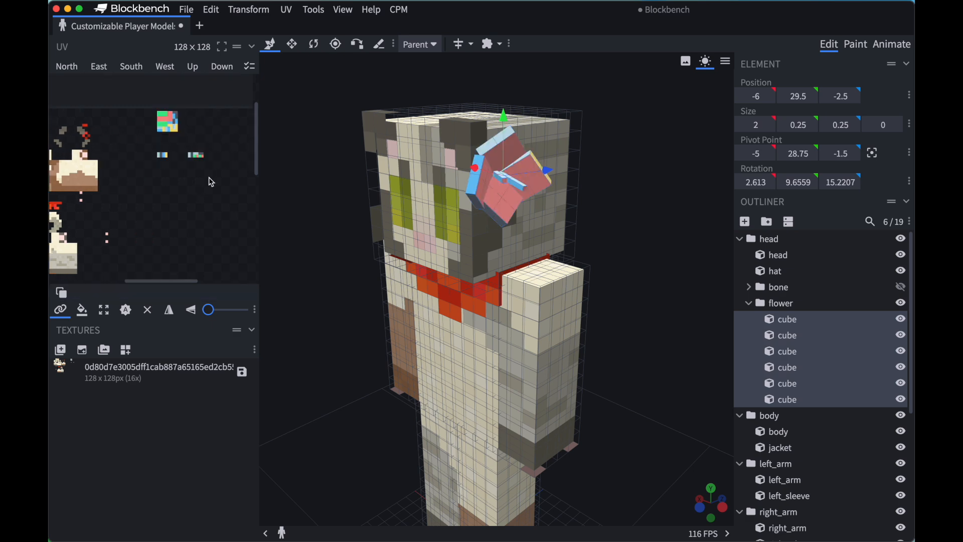
scroll(210, 179, "right", 3)
scroll(211, 182, "up", 5)
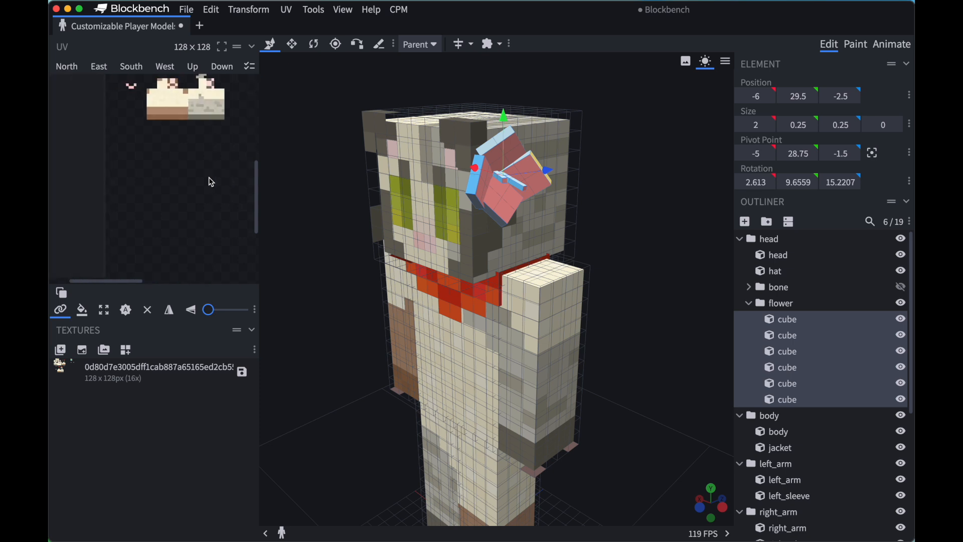
scroll(211, 181, "down", 5)
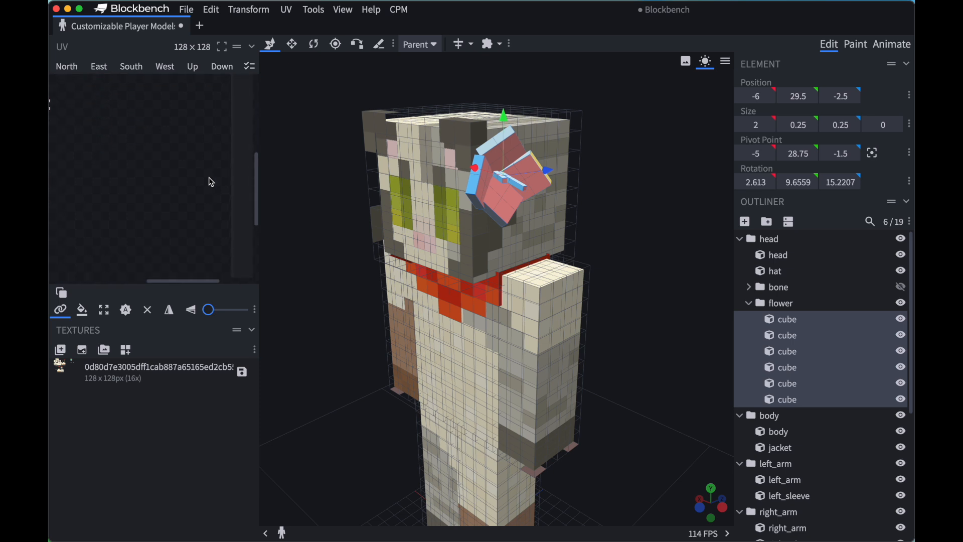
scroll(210, 182, "left", 5)
scroll(211, 182, "up", 5)
scroll(211, 182, "right", 5)
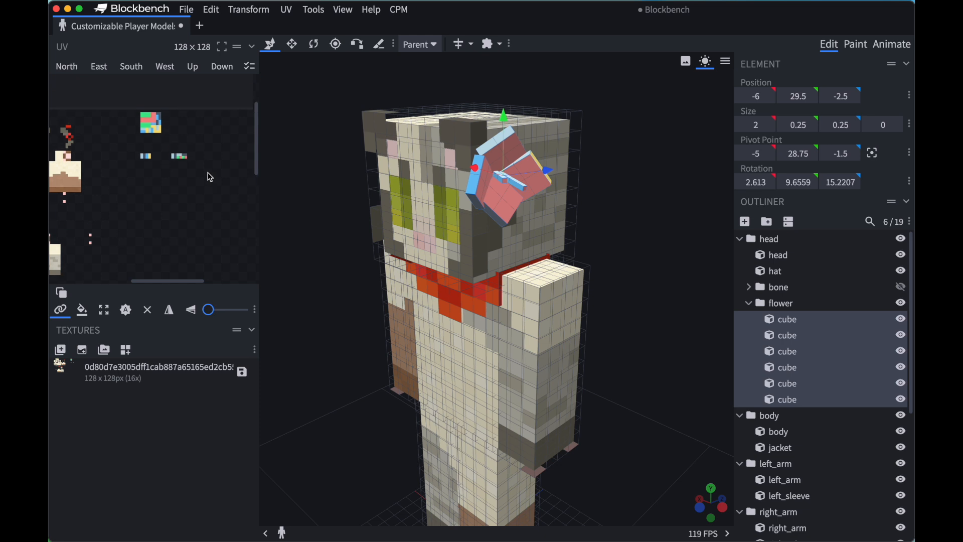
scroll(180, 139, "right", 3)
scroll(179, 139, "up", 3, "ctrl")
scroll(170, 129, "right", 1)
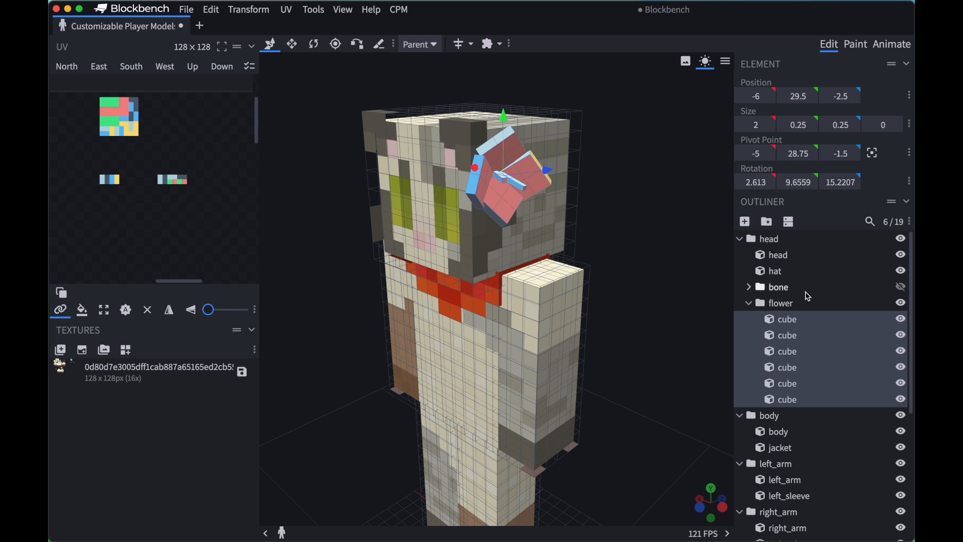
Step: Select all six UV faces of the first flower cube and move them away from the other flower faces into empty texture space
left_click(785, 323)
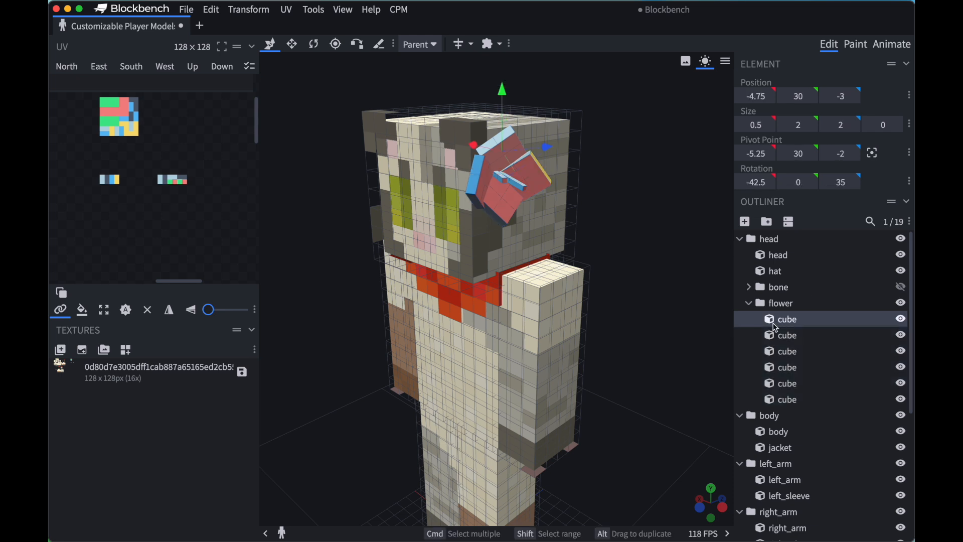
left_click(65, 67)
left_click(131, 67, "shift")
left_click(165, 67, "shift")
left_click(193, 67, "shift")
left_click(223, 67, "shift")
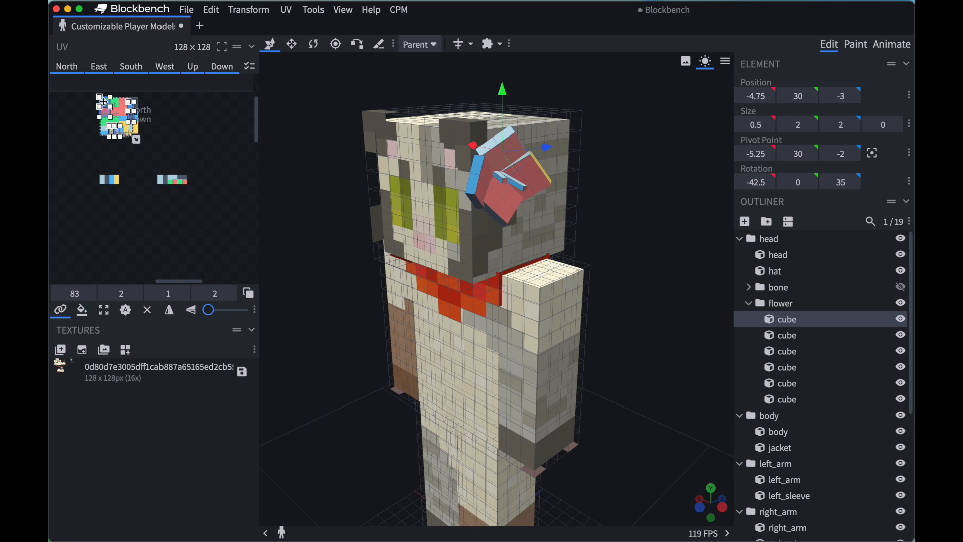
scroll(134, 164, "up", 5)
left_click(134, 163)
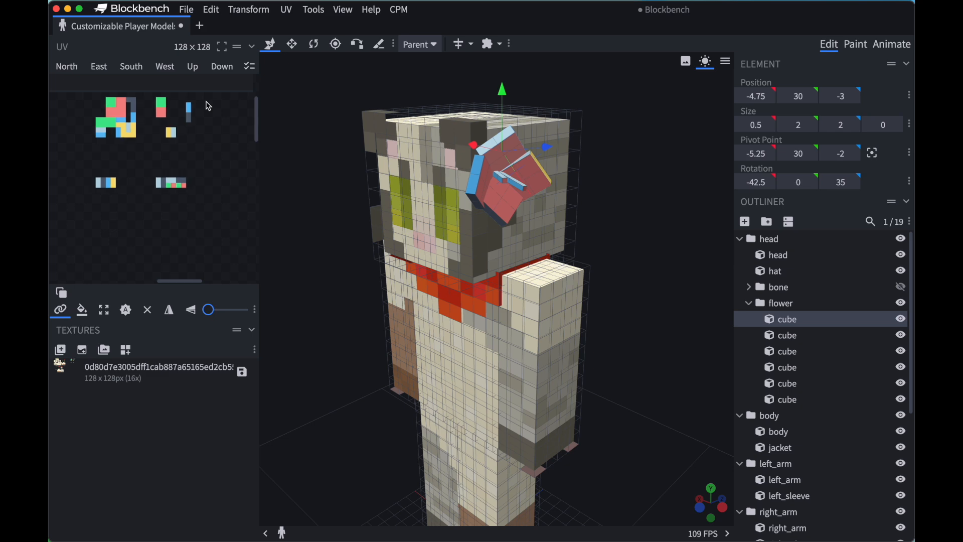
Step: Rearrange the first flower cube's separated UV faces into a compact block near 89, 1, with its narrow faces beside the square ones
left_click(133, 168)
left_click_drag(129, 169, 129, 111)
left_click_drag(138, 176, 139, 112)
left_click(169, 119)
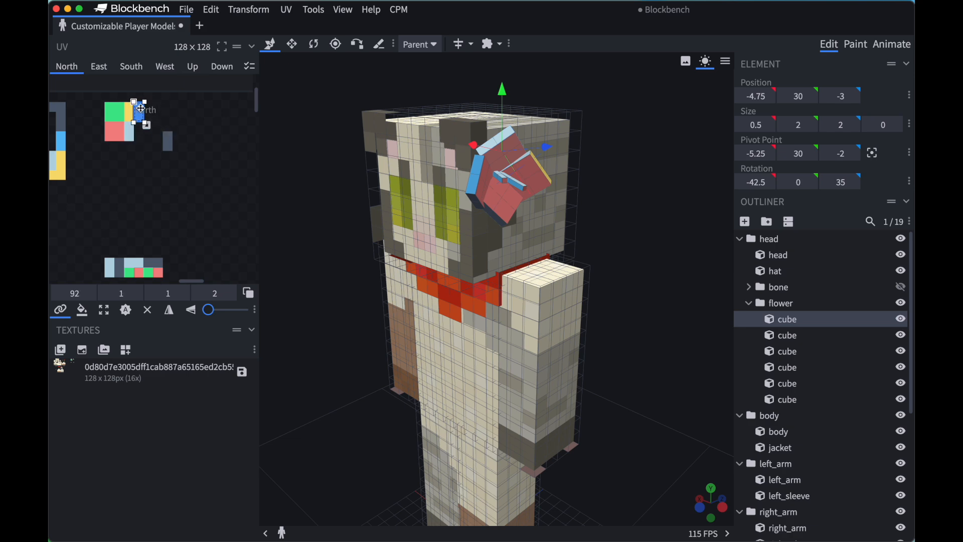
left_click(170, 148)
left_click_drag(169, 142, 143, 134)
left_click(184, 123)
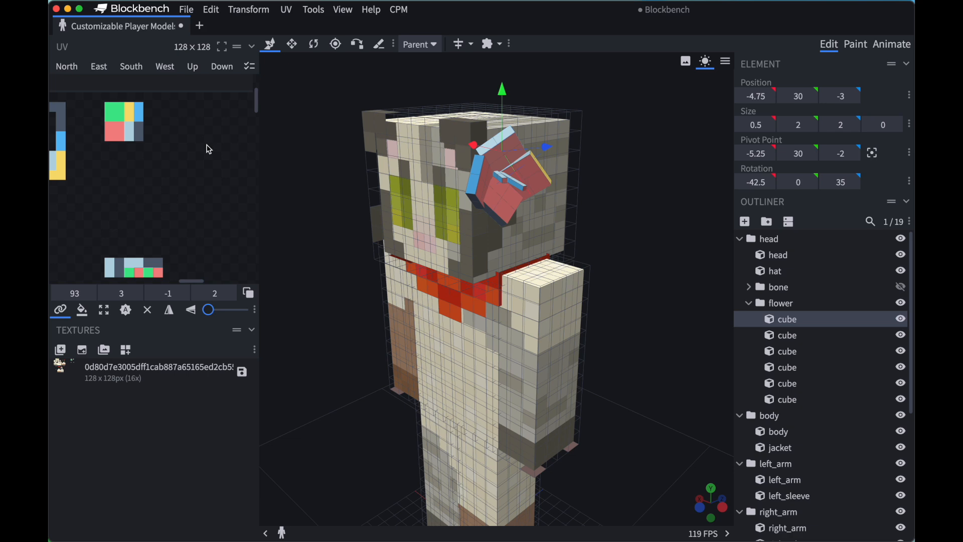
Step: Examine the separated flower UV layout on the texture and the flower on the model's head
scroll(209, 149, "down", 5, "ctrl")
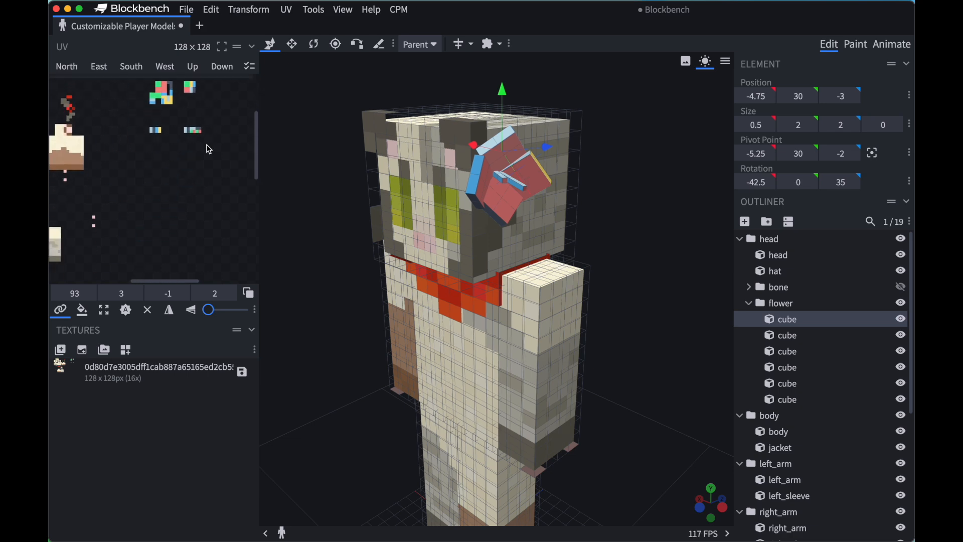
scroll(209, 150, "up", 1)
scroll(209, 149, "left", 2)
scroll(209, 149, "right", 3)
scroll(209, 150, "left", 2)
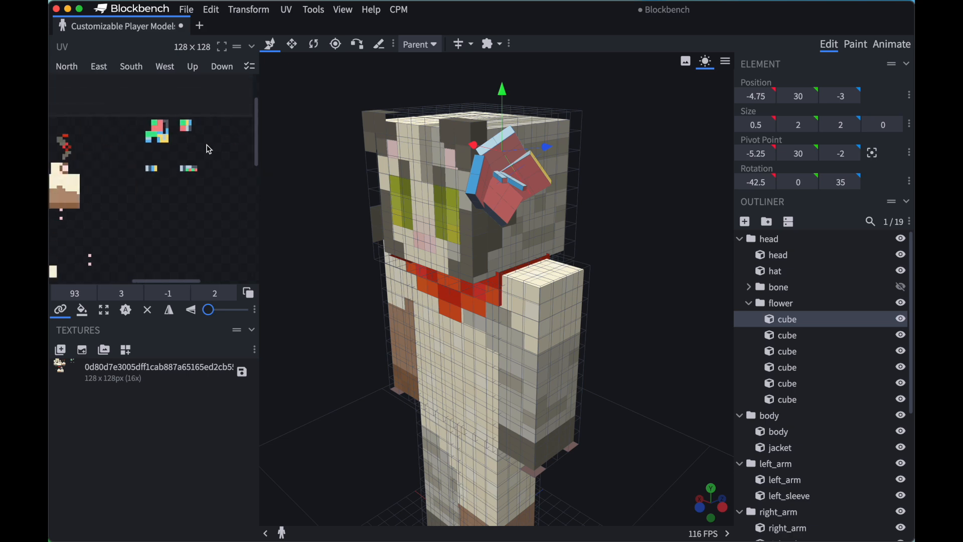
scroll(209, 150, "down", 3)
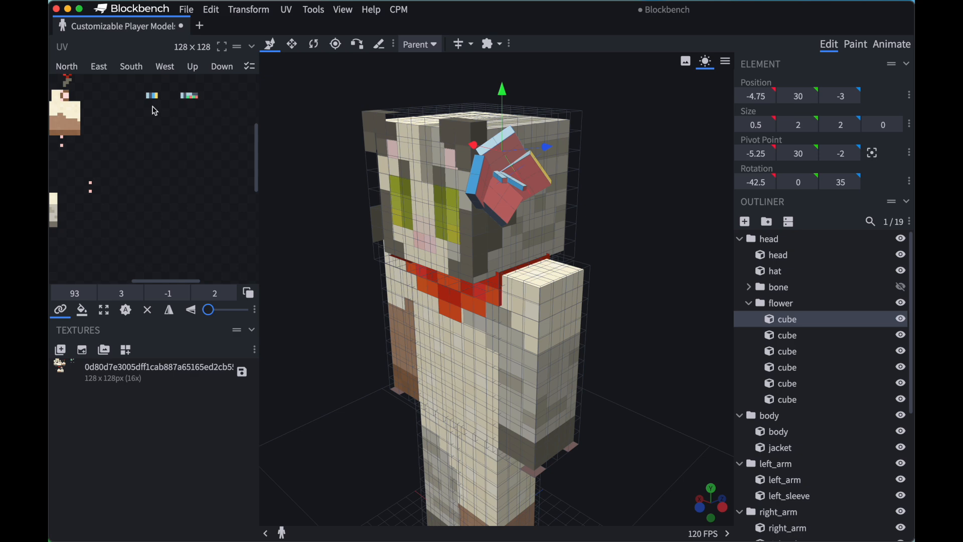
scroll(171, 219, "up", 3)
scroll(171, 220, "right", 1)
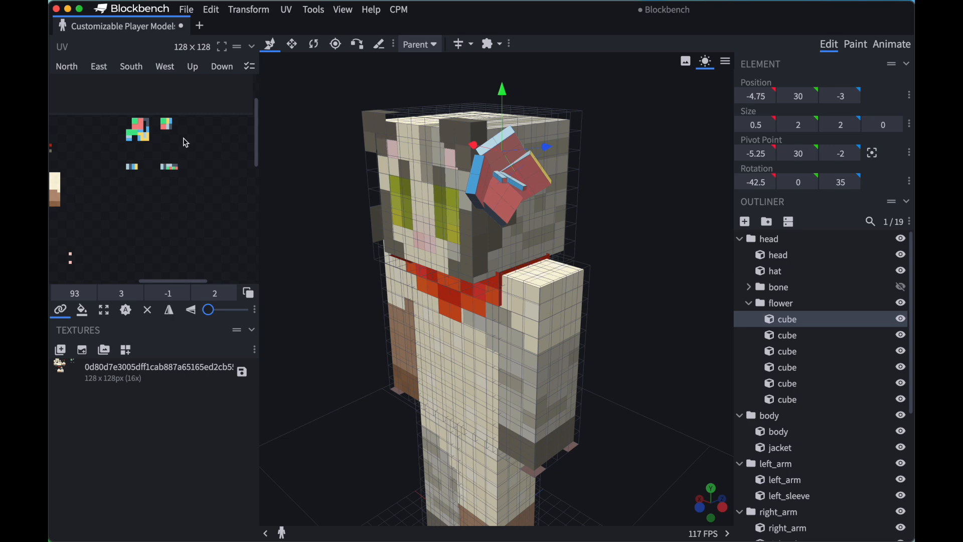
left_click_drag(431, 239, 627, 286)
scroll(203, 106, "up", 4)
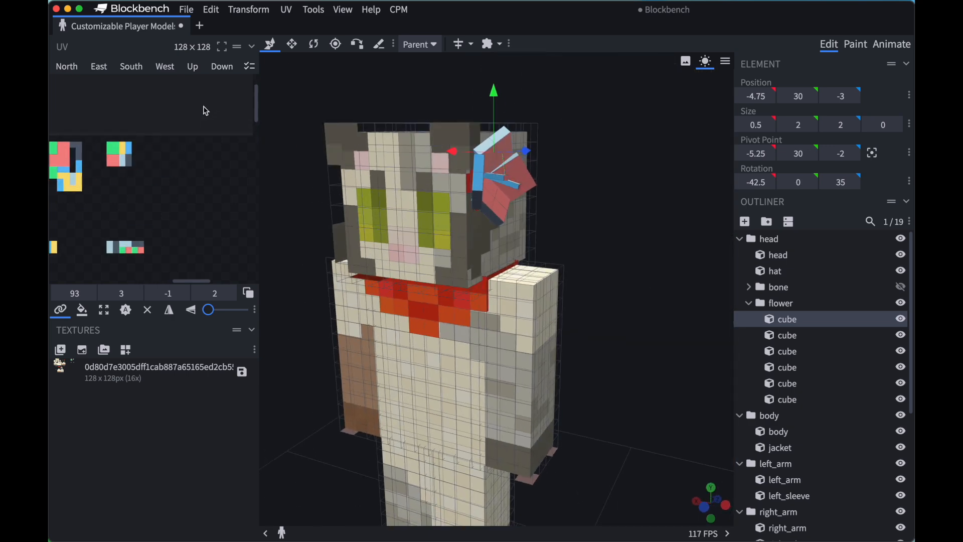
scroll(203, 107, "left", 2)
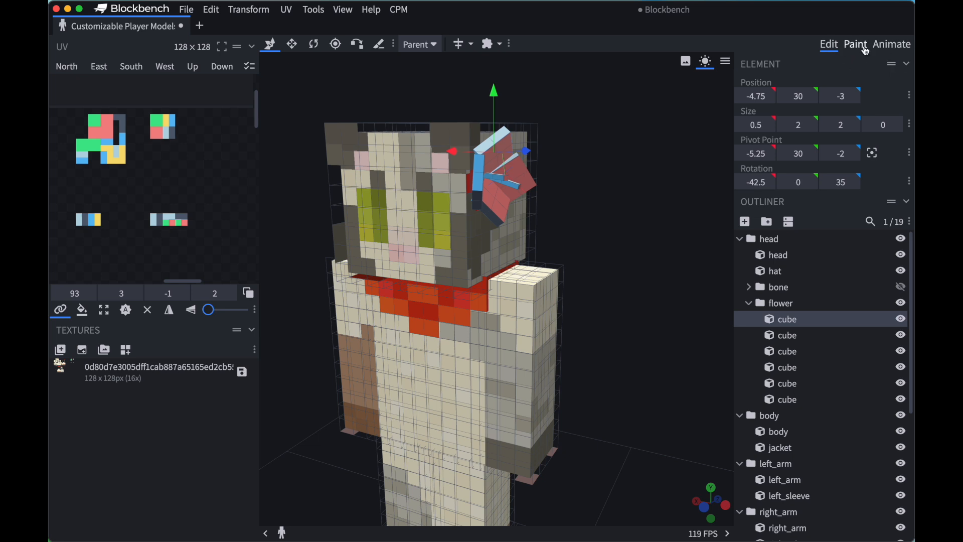
Step: Switch to Paint mode and set the brush colour to red #ee3913
left_click(855, 44)
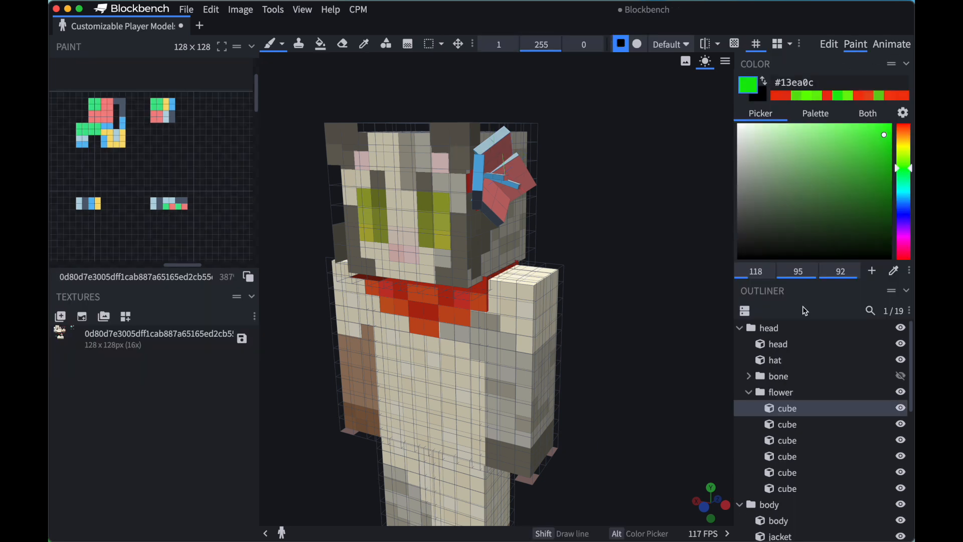
left_click_drag(624, 269, 597, 270)
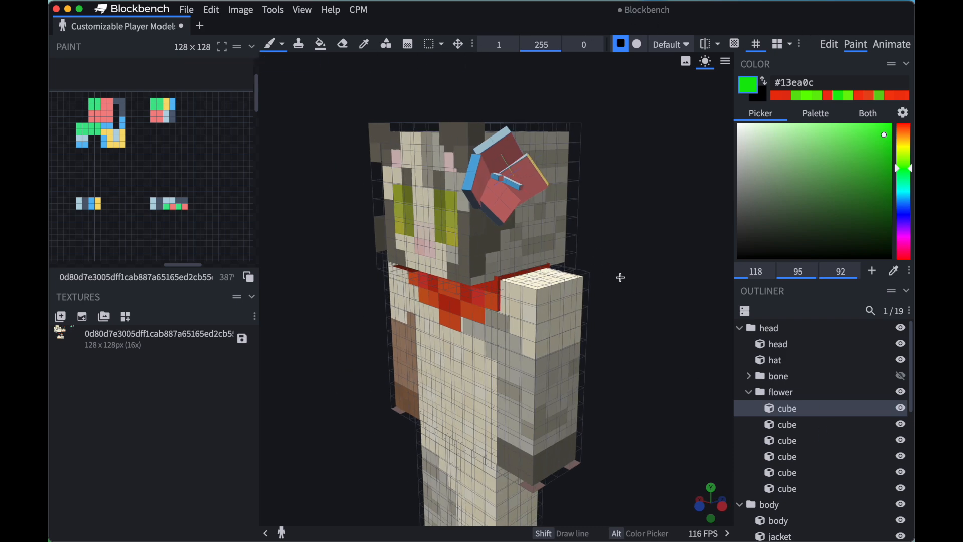
right_click_drag(621, 276, 586, 278)
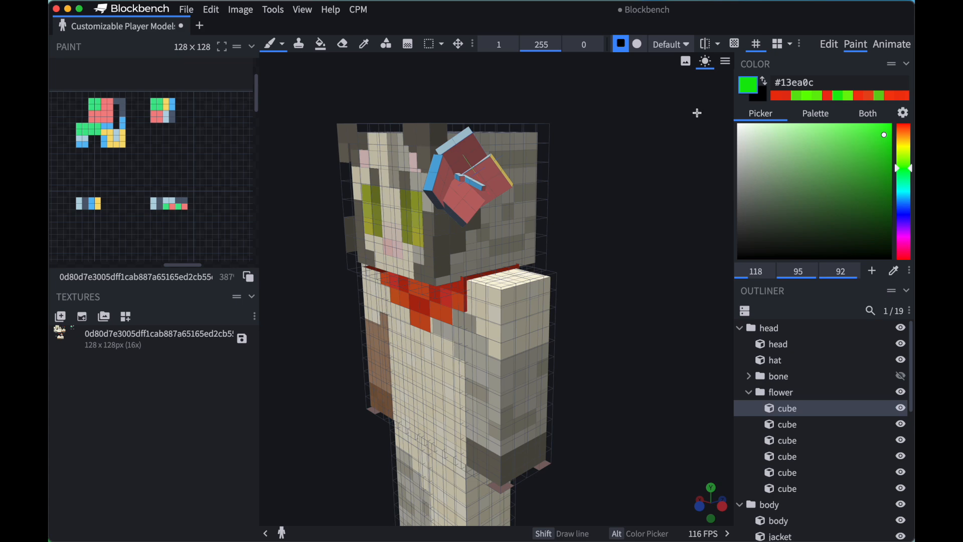
left_click(881, 133)
left_click(905, 129)
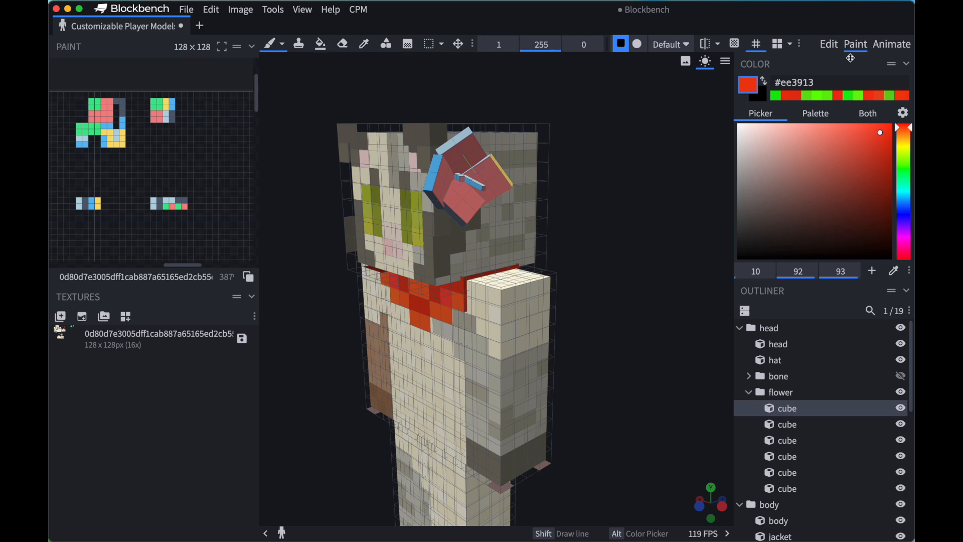
Step: Paint the large petal faces of the flower red on the model and on the texture, replacing the green template areas
mouse_move(477, 178)
left_mouse_down()
mouse_move(485, 172)
mouse_move(448, 195)
mouse_move(460, 187)
mouse_move(479, 199)
mouse_move(448, 173)
mouse_move(464, 151)
mouse_move(494, 185)
mouse_move(465, 205)
left_mouse_up()
left_click_drag(559, 90, 501, 196)
scroll(91, 91, "up", 3)
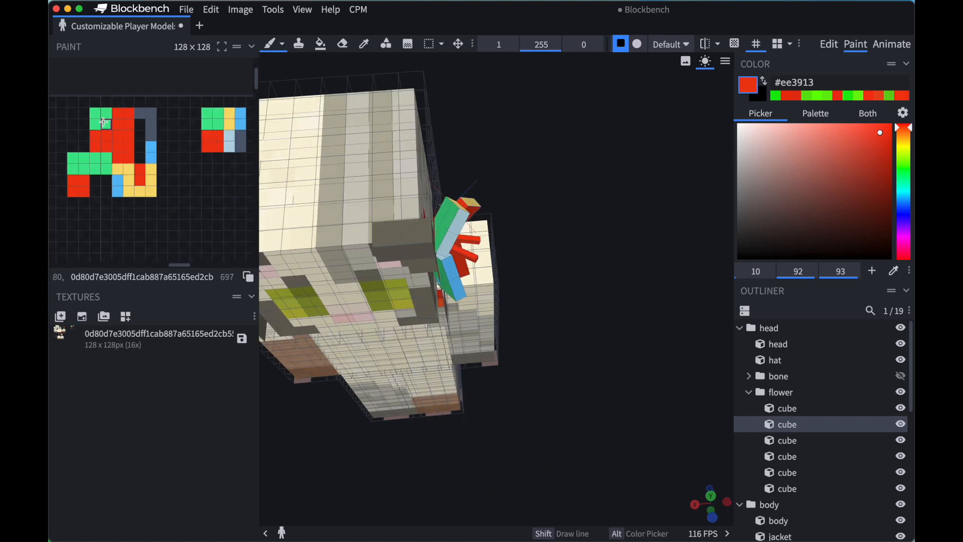
mouse_move(102, 116)
left_mouse_down()
mouse_move(95, 120)
mouse_move(107, 127)
left_mouse_up()
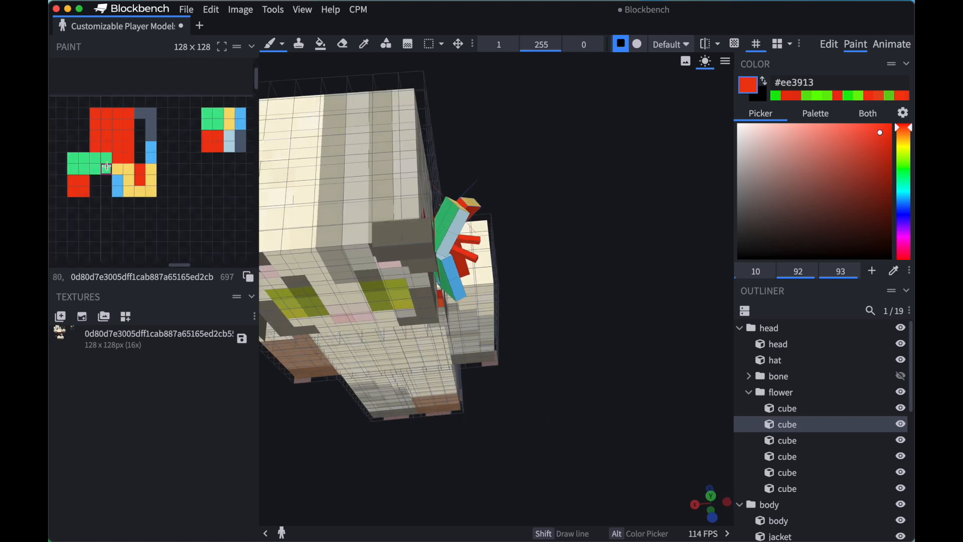
mouse_move(104, 165)
left_mouse_down()
mouse_move(78, 158)
mouse_move(95, 171)
mouse_move(103, 157)
left_mouse_up()
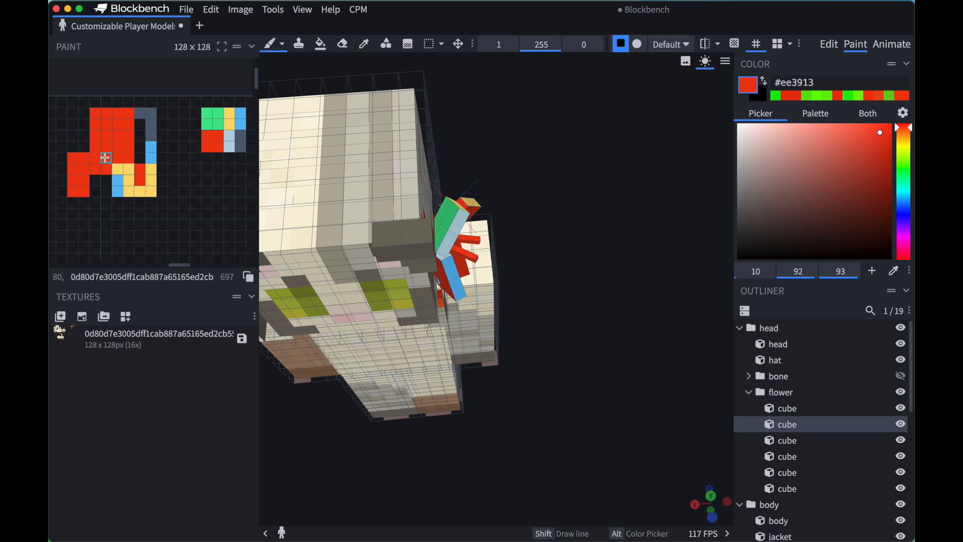
left_click_drag(215, 114, 206, 125)
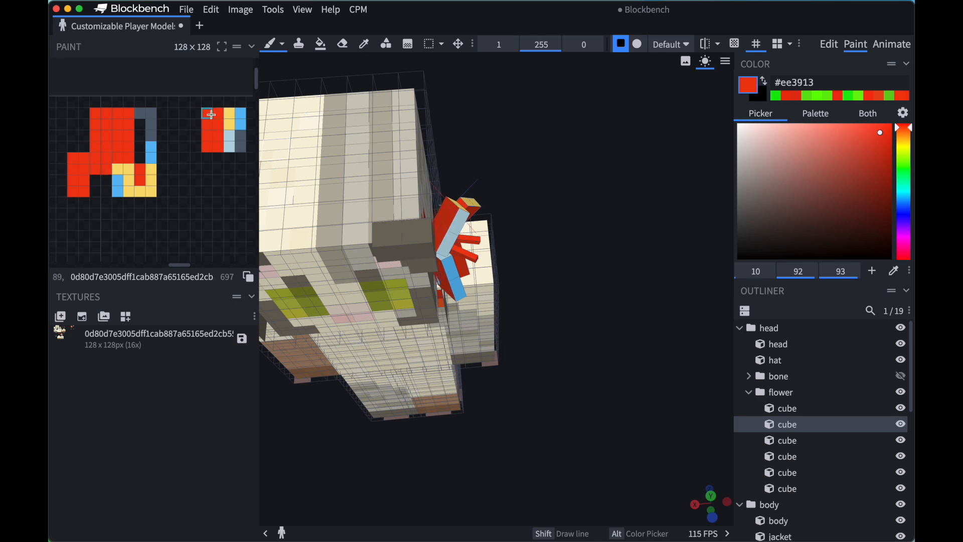
left_click_drag(229, 134, 229, 146)
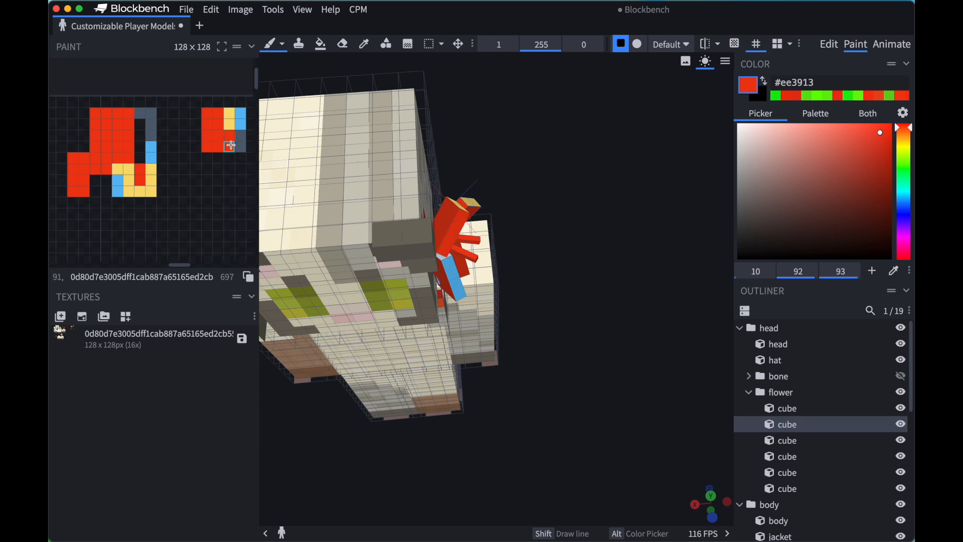
Step: Set the brush colour to orange #f66c0e and paint the narrow edge faces beside the red squares of the separated petal block
left_click(901, 132)
left_click_drag(886, 133, 883, 128)
left_click_drag(228, 135, 229, 147)
left_click_drag(709, 190, 622, 182)
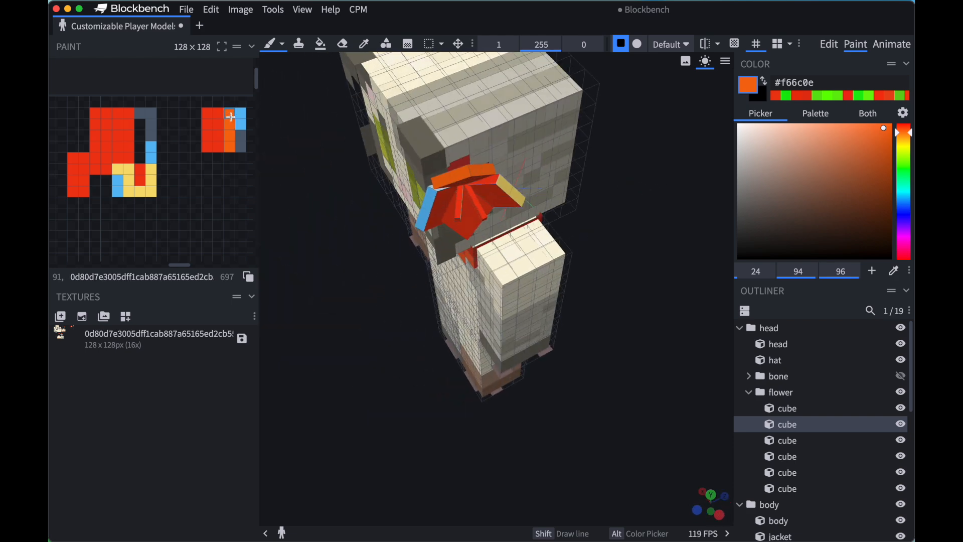
Step: Paint the remaining yellow, blue and grey petal edge faces in both petal blocks orange
mouse_move(148, 171)
left_mouse_down()
mouse_move(150, 185)
mouse_move(133, 193)
mouse_move(118, 171)
mouse_move(117, 196)
left_mouse_up()
left_click_drag(156, 153, 140, 115)
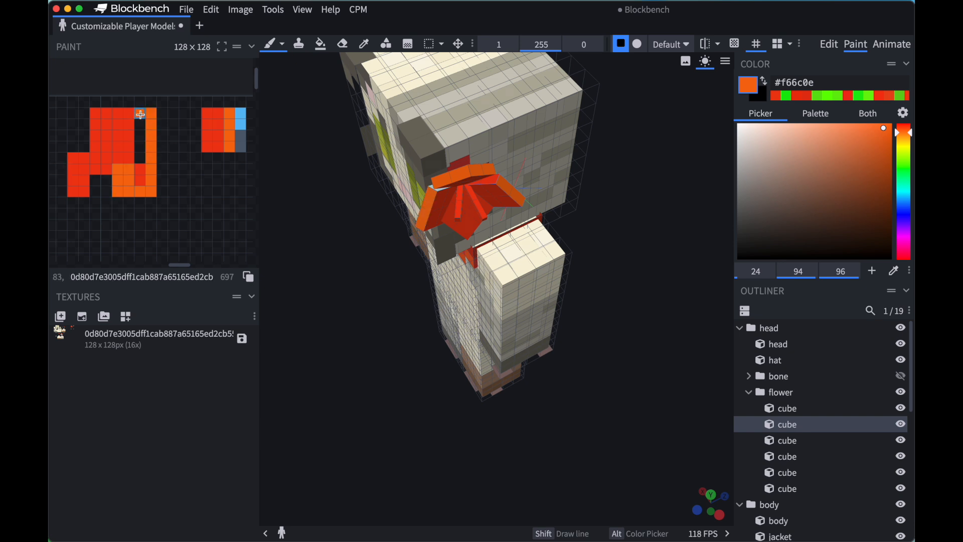
left_click_drag(240, 125, 241, 151)
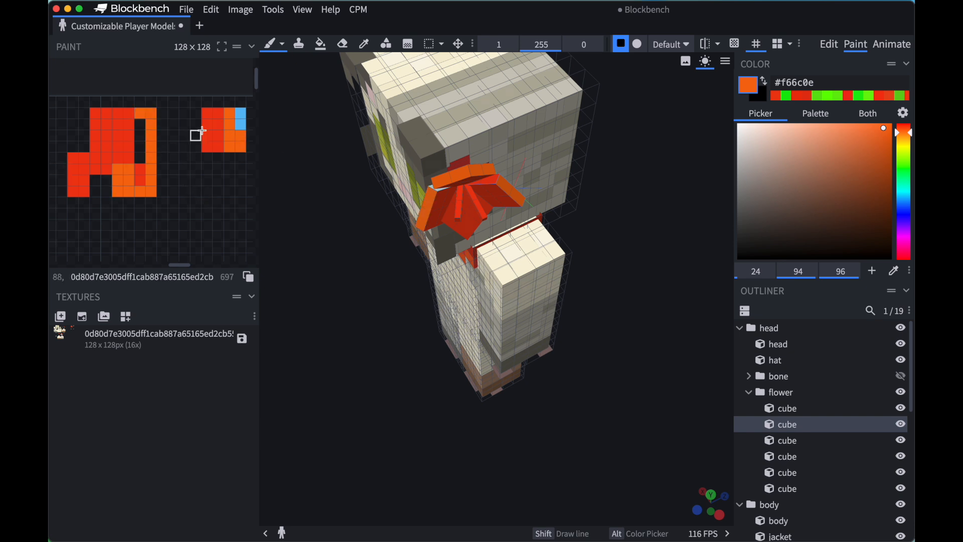
left_click(240, 113)
scroll(221, 137, "down", 3)
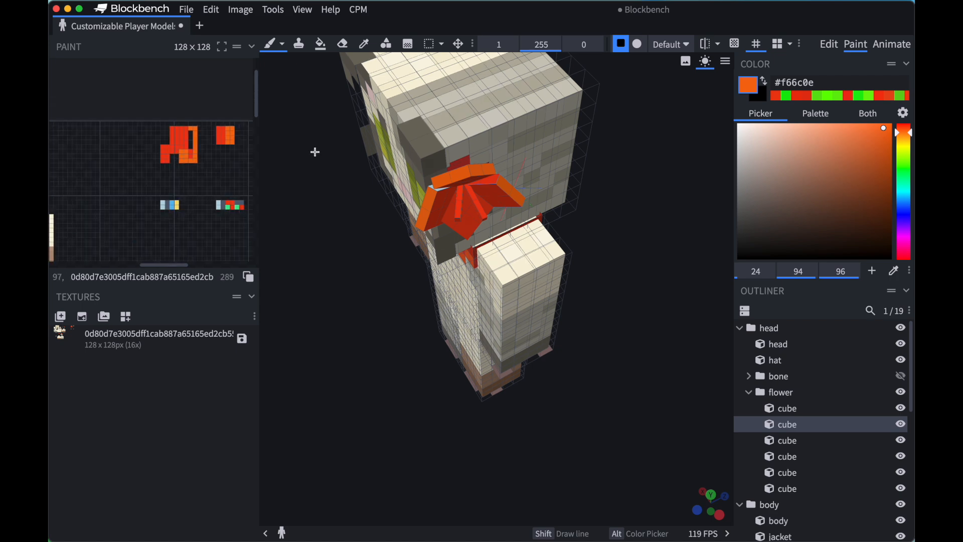
Step: Paint the two small template strips below the petal blocks orange and check the flower on the model
left_click_drag(689, 272, 657, 254)
scroll(196, 216, "up", 3)
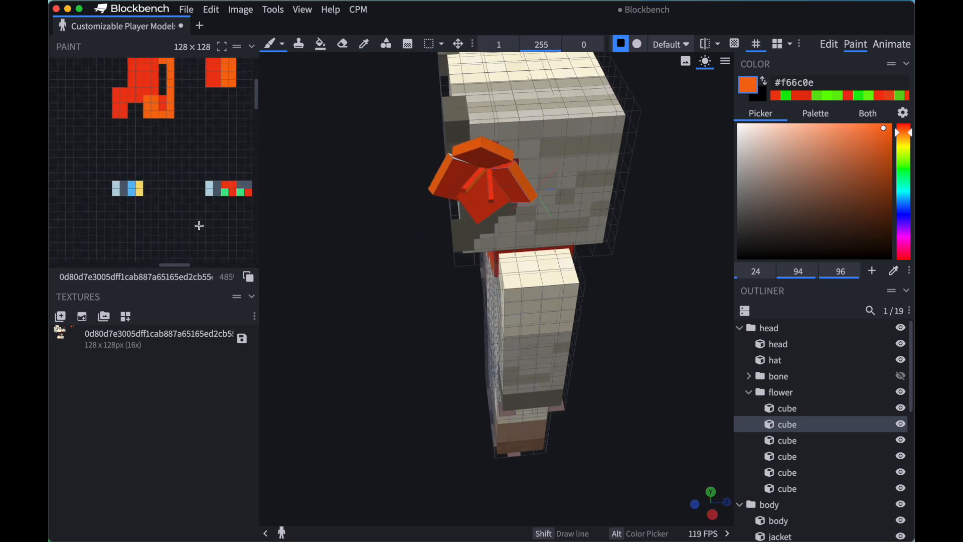
mouse_move(177, 186)
left_mouse_down()
mouse_move(217, 188)
mouse_move(187, 185)
left_mouse_up()
mouse_move(107, 187)
left_mouse_down()
mouse_move(83, 191)
mouse_move(106, 194)
left_mouse_up()
mouse_move(344, 329)
left_mouse_down()
mouse_move(344, 236)
mouse_move(458, 264)
mouse_move(377, 270)
left_mouse_up()
scroll(371, 271, "down", 5)
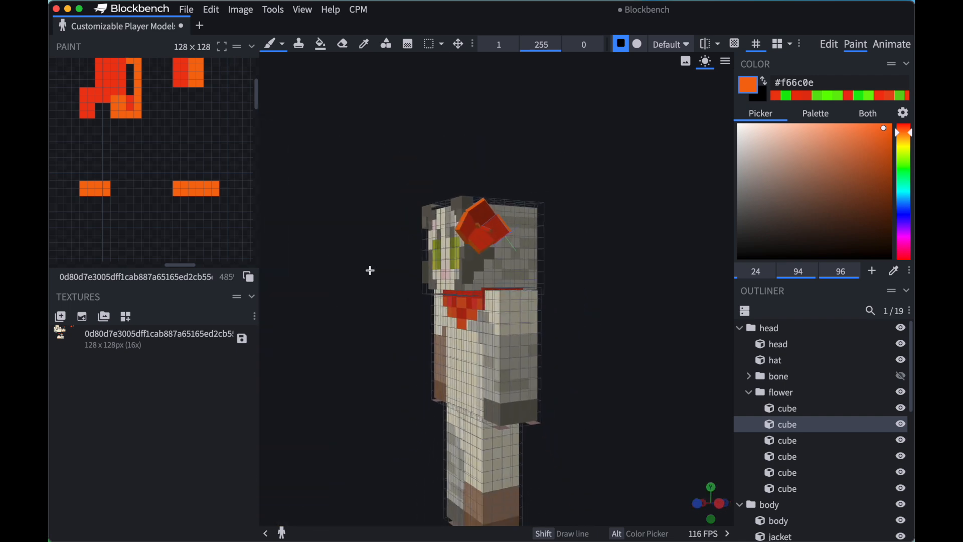
scroll(140, 97, "up", 1)
scroll(140, 97, "left", 1)
left_click_drag(441, 142, 492, 136)
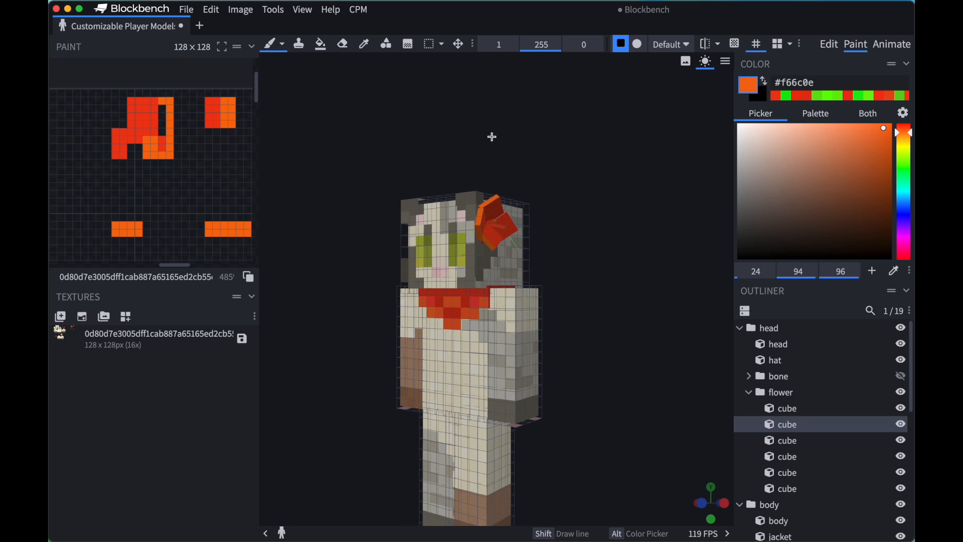
Step: Try to stretch the first petal cube of the flower outward along its length, well beyond the head
left_click(838, 51)
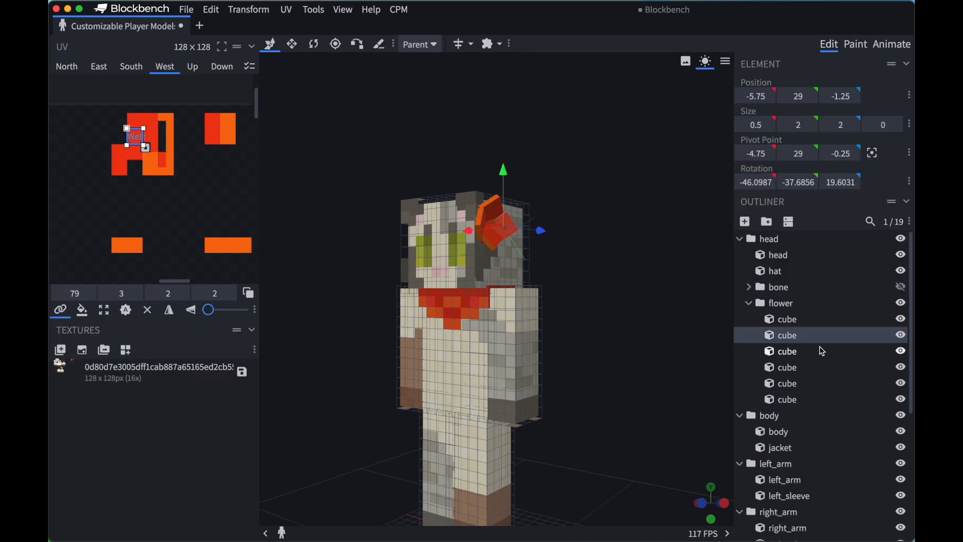
left_click(813, 320)
right_click_drag(565, 171, 570, 248)
left_click_drag(570, 250, 529, 250)
scroll(530, 149, "up", 5)
scroll(531, 122, "up", 2)
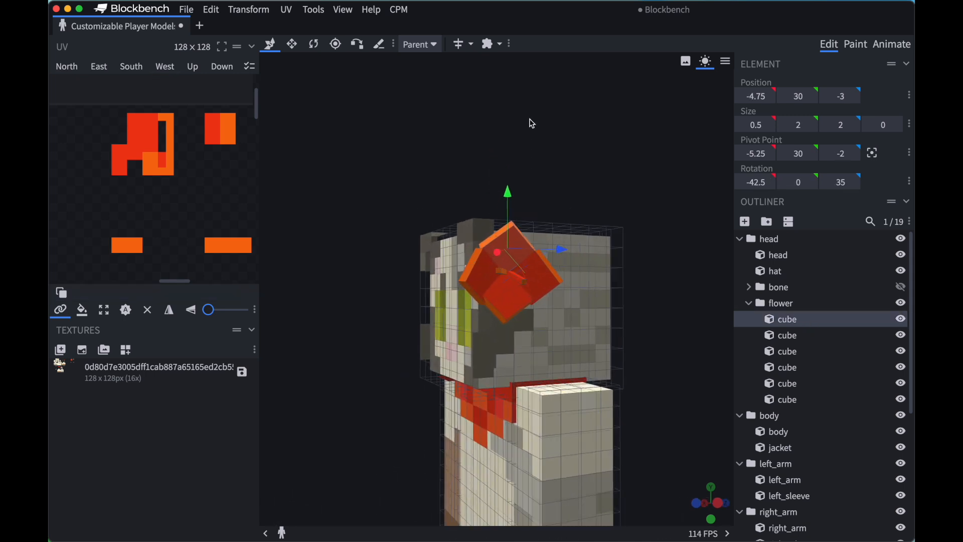
scroll(571, 134, "up", 2)
key("s")
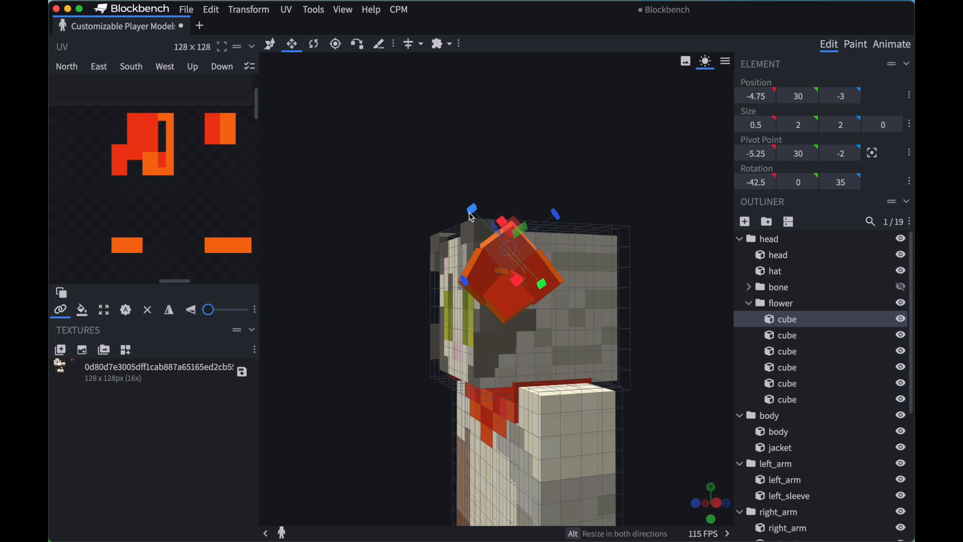
left_click_drag(474, 216, 382, 146)
Step: Set the brush colour to green #50f60e and paint two strips on the stretched petal's large face
left_click(856, 44)
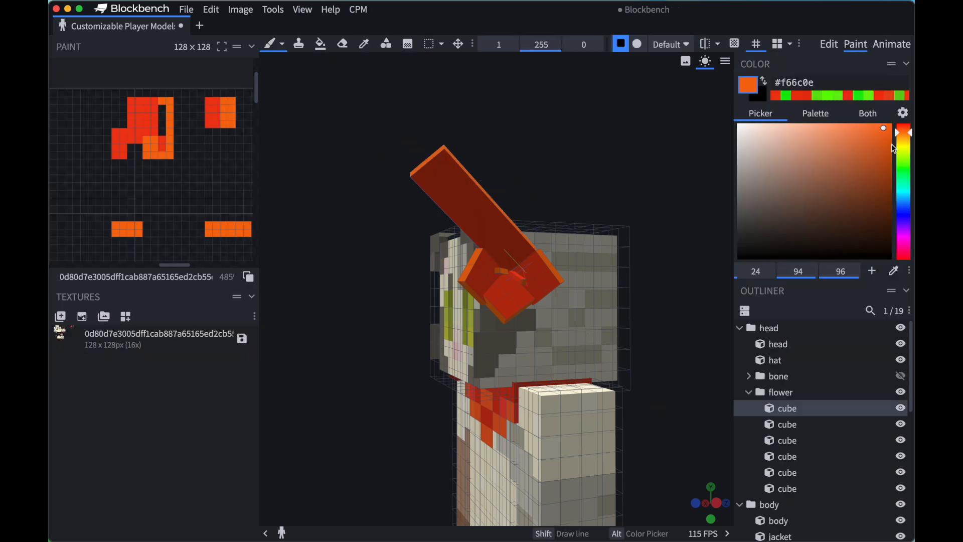
left_click(903, 162)
mouse_move(439, 158)
left_mouse_down()
mouse_move(471, 195)
mouse_move(491, 248)
left_mouse_up()
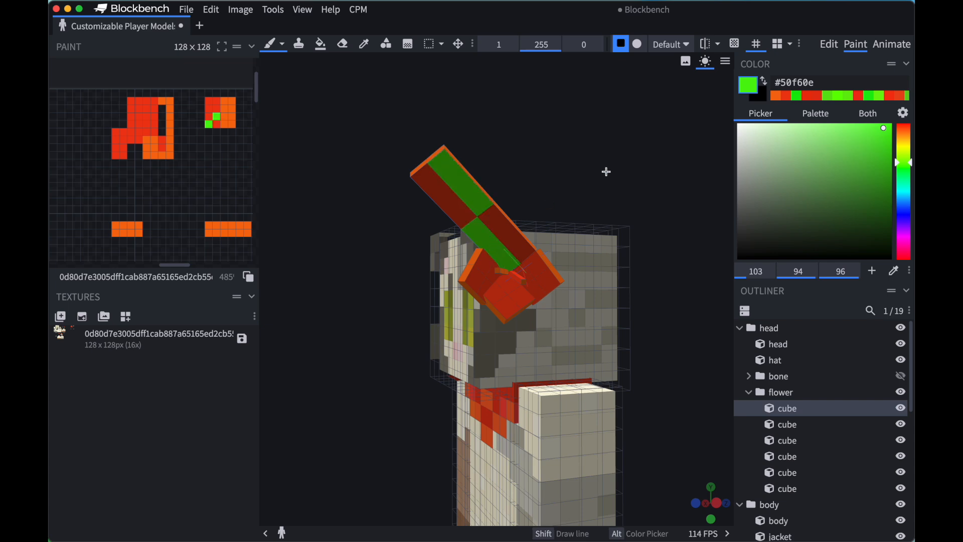
mouse_move(603, 172)
left_mouse_down()
mouse_move(430, 200)
mouse_move(603, 168)
mouse_move(626, 178)
mouse_move(611, 181)
left_mouse_up()
right_click_drag(636, 96, 621, 67)
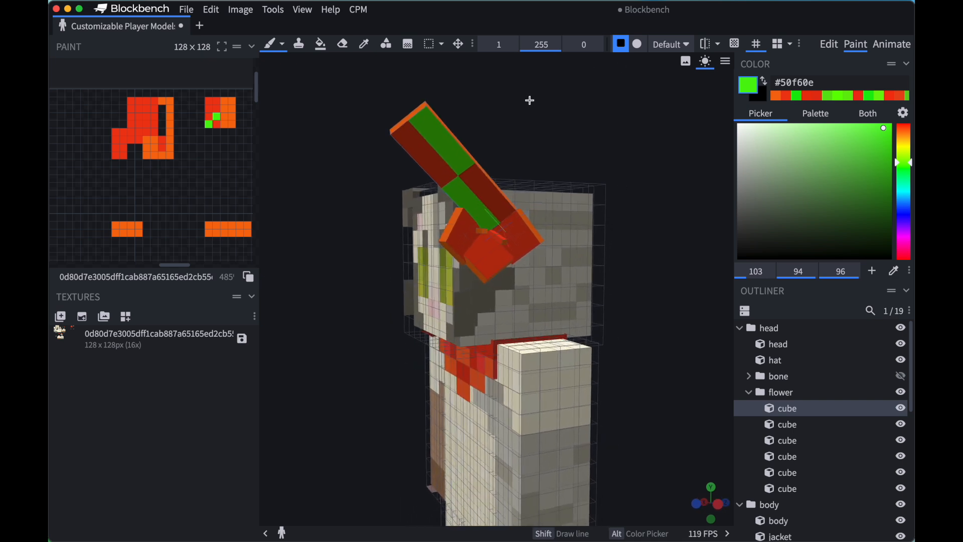
left_click_drag(573, 137, 559, 96)
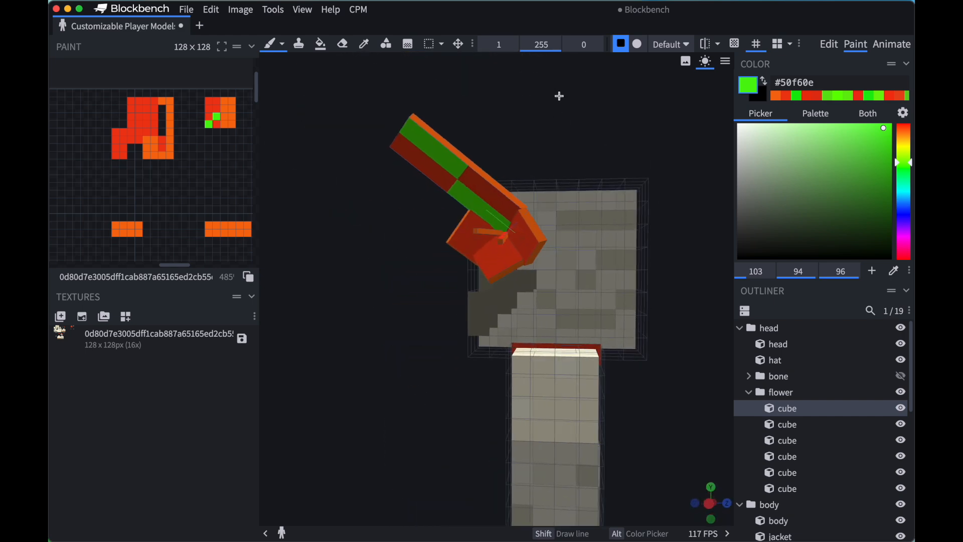
Step: Undo the green strokes and the petal's stretch, and check the flower on the model
key("super+z")
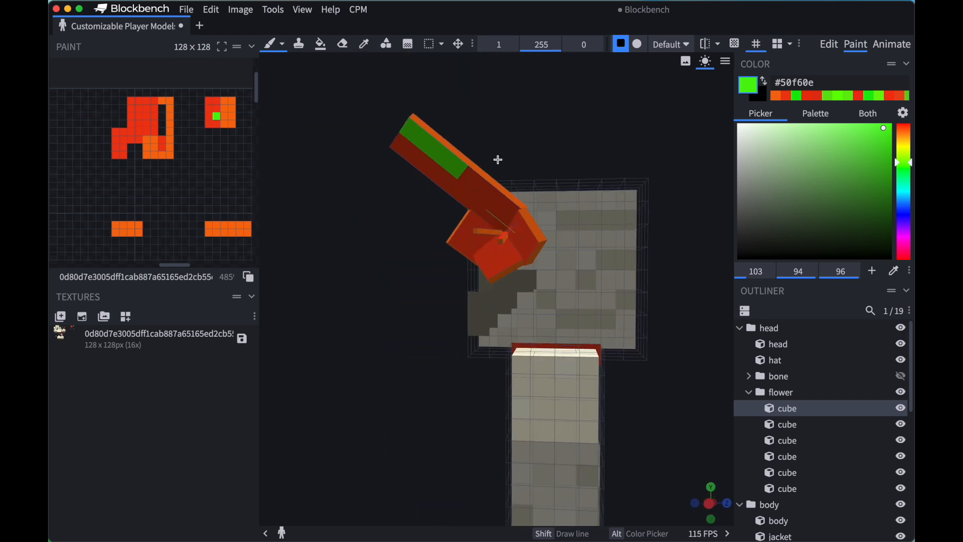
key("super+z")
key("super+z")
left_click(797, 336)
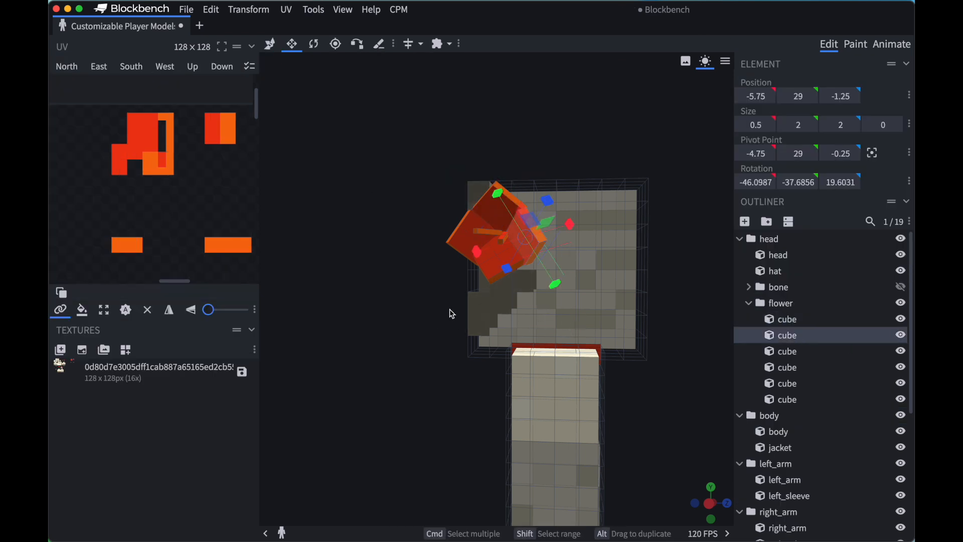
left_click_drag(593, 149, 562, 150)
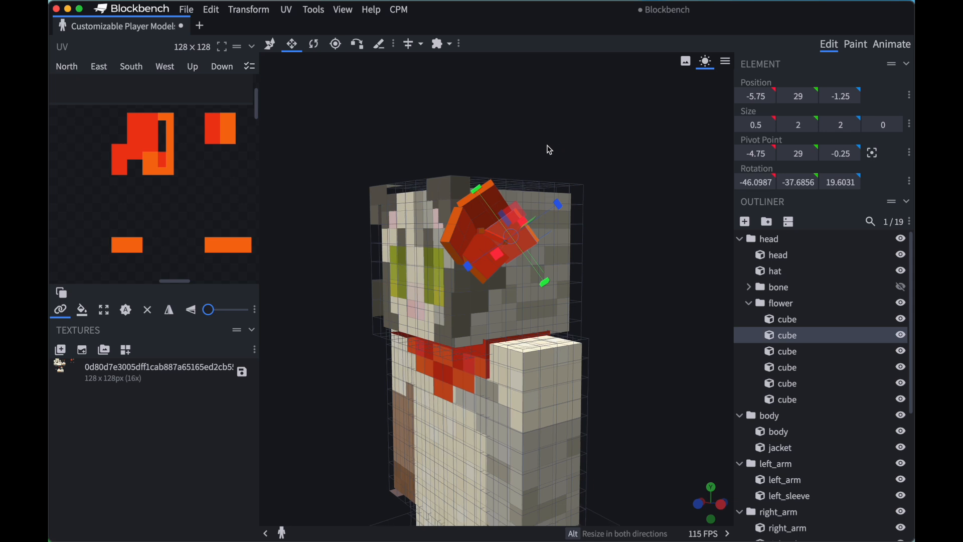
left_click_drag(549, 149, 636, 198)
Step: Select the first petal cube and examine its East face in the separate red and orange block of the texture
left_click(805, 324)
scroll(181, 112, "right", 3)
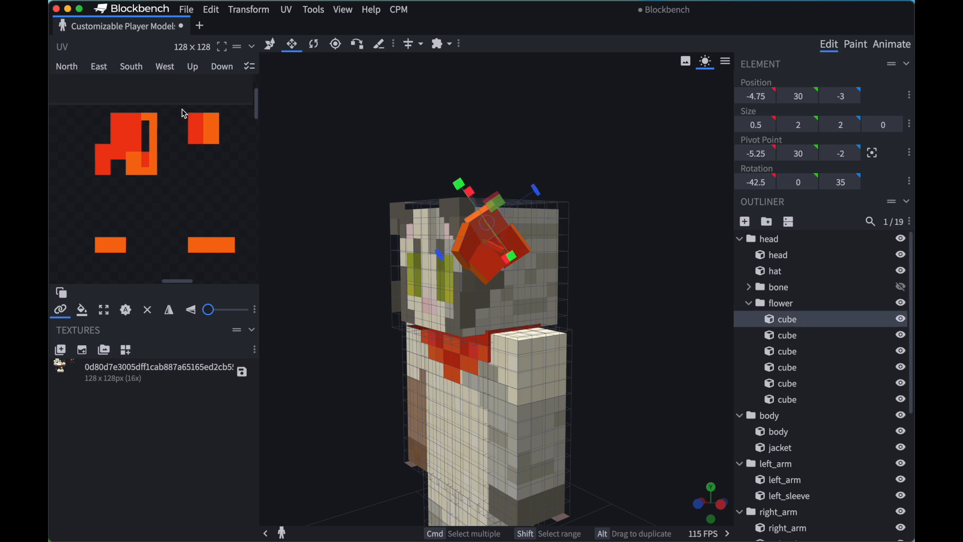
scroll(195, 137, "right", 2)
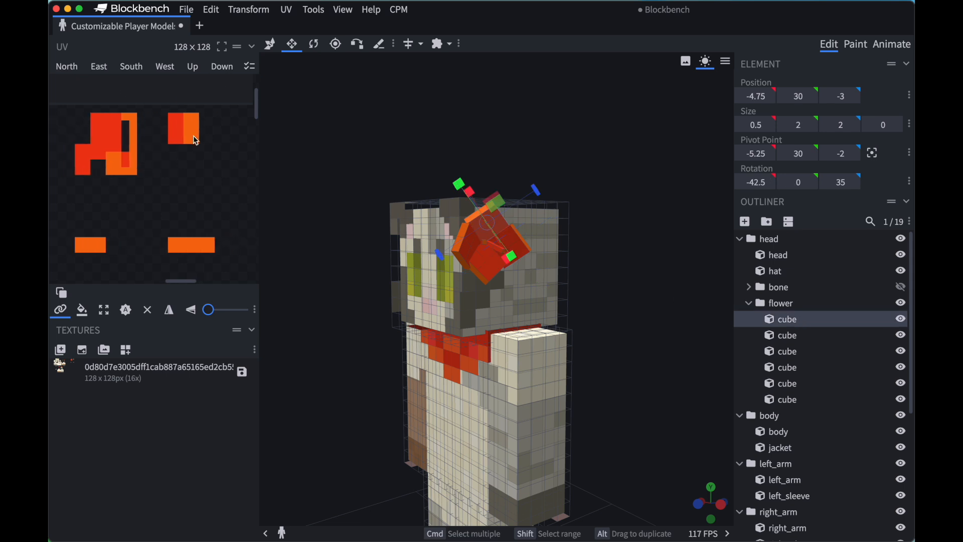
scroll(190, 234, "left", 5)
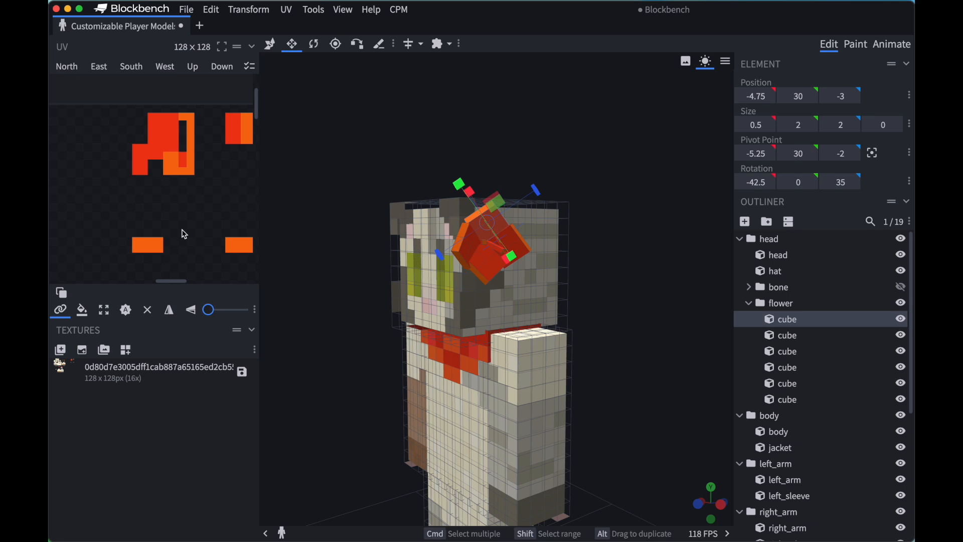
scroll(184, 235, "right", 2)
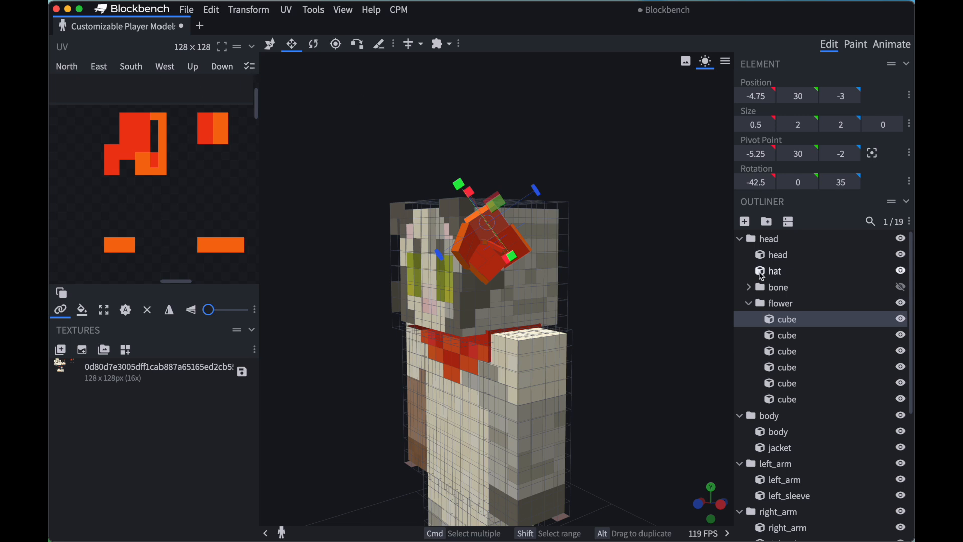
left_click(66, 68)
left_click(211, 124)
scroll(197, 103, "up", 5)
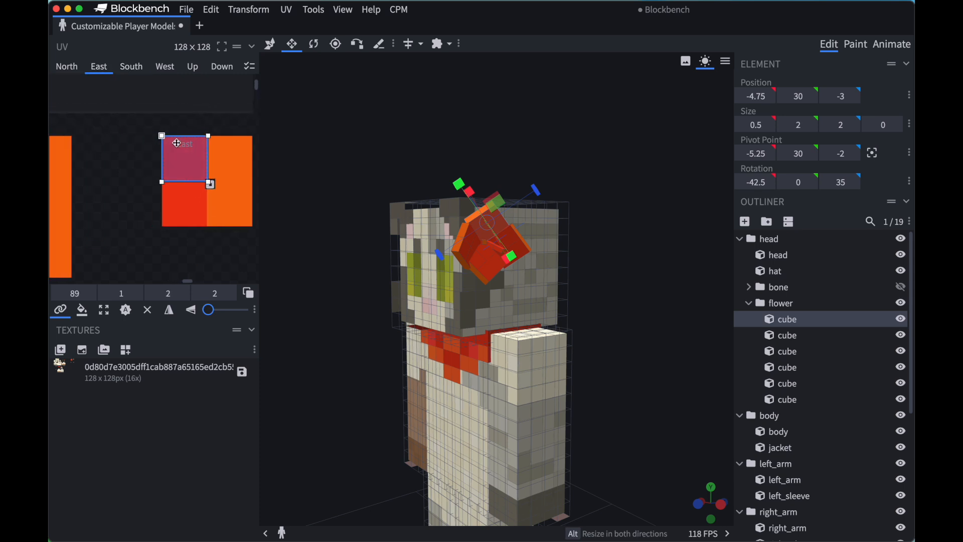
scroll(175, 115, "down", 2)
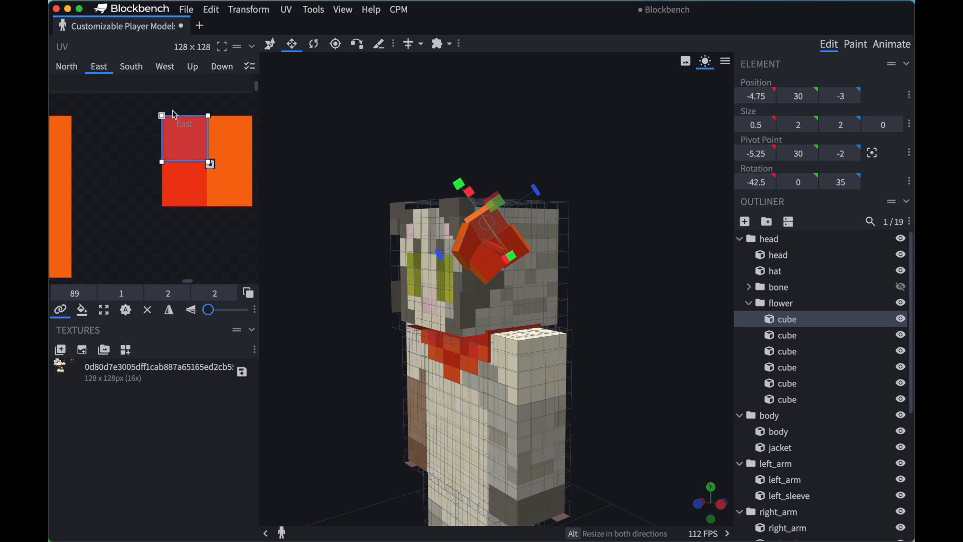
scroll(175, 115, "right", 1)
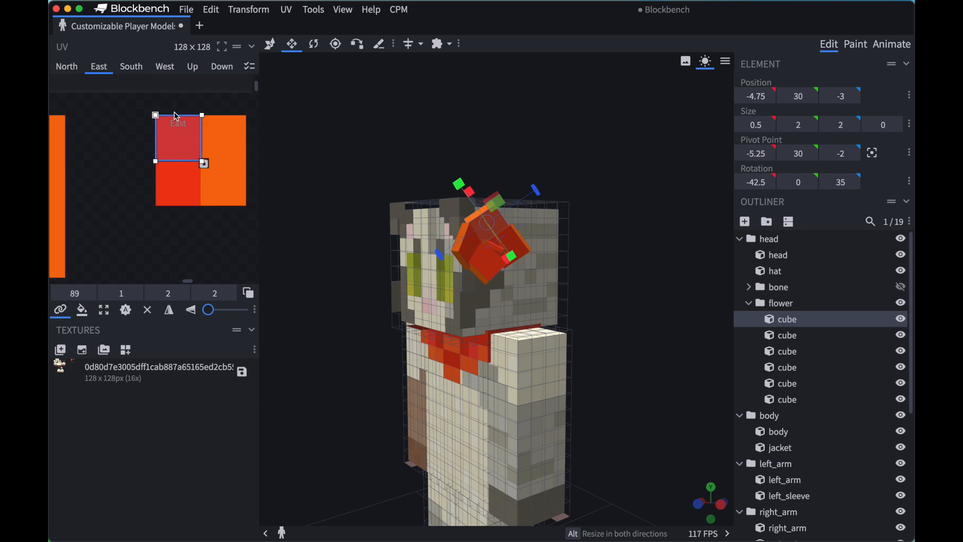
scroll(174, 113, "left", 1)
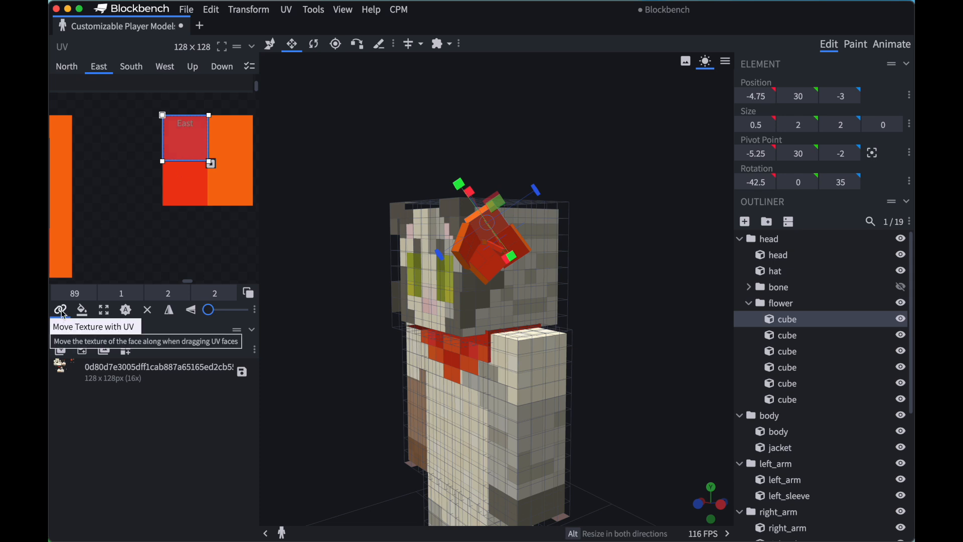
Step: Turn off Move Texture with UV, and shift the petal's East face to empty texture space at 86, 1 and back
left_click_drag(187, 138, 122, 140)
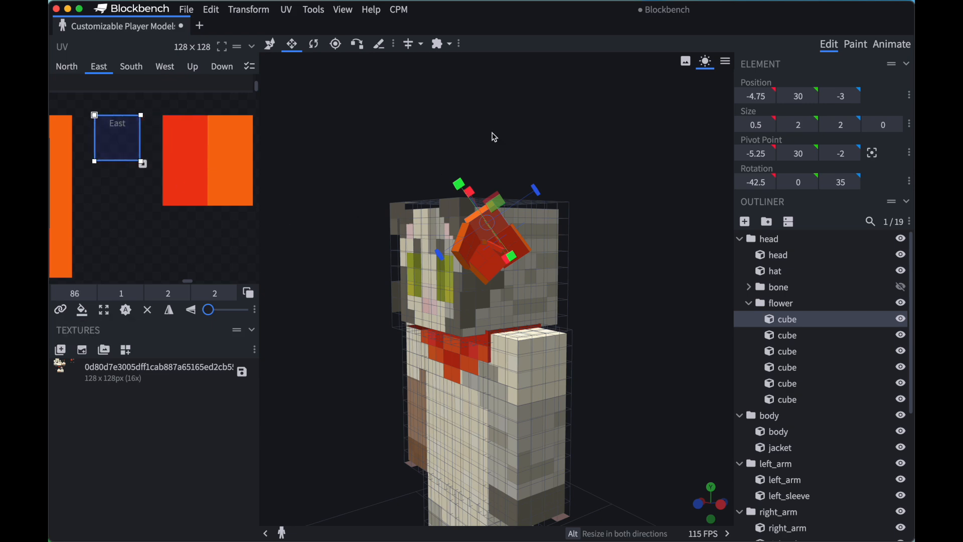
left_click_drag(459, 114, 446, 182)
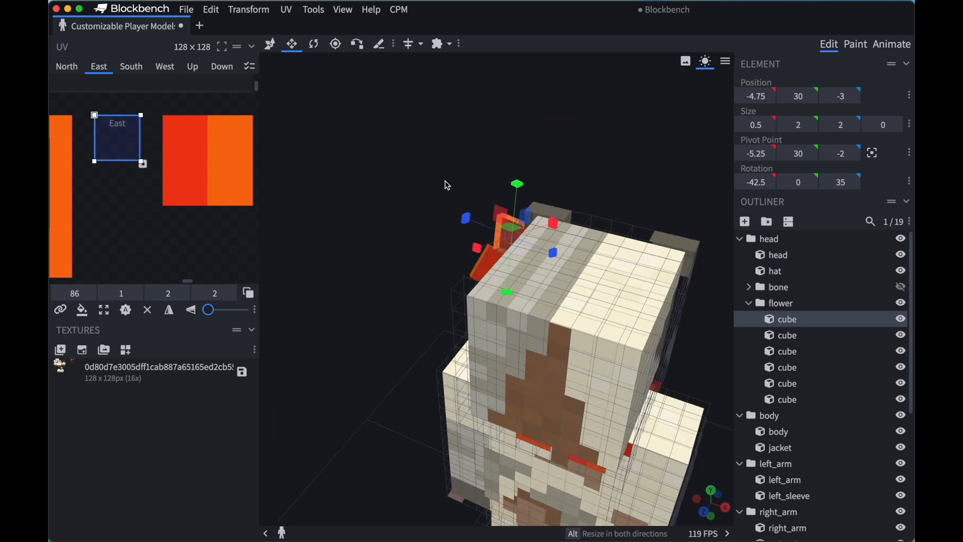
left_click_drag(473, 84, 507, 93)
left_click_drag(136, 139, 195, 140)
Step: Paint the petal's West face square green #48ec07 and the upper orange square of the same texture block blue
left_click(161, 181)
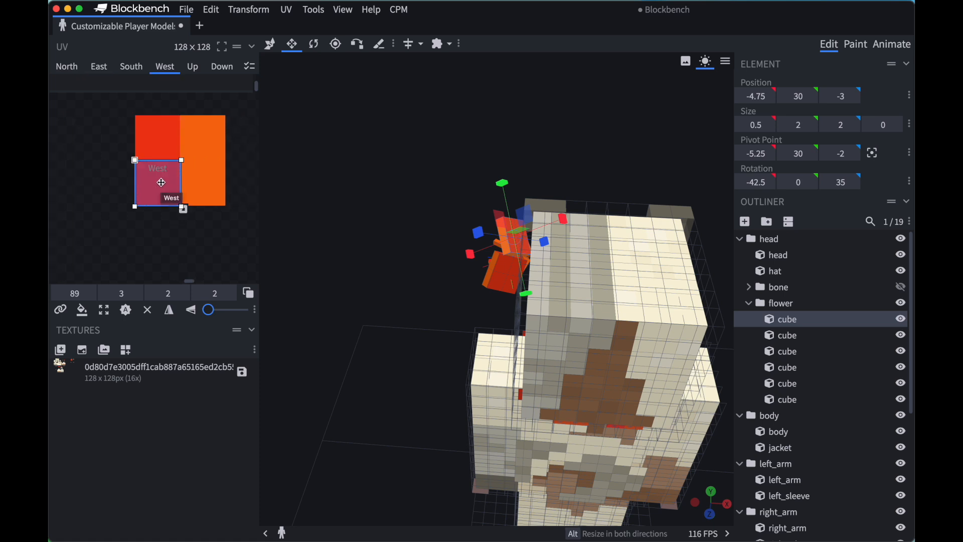
left_click(198, 174)
left_click(164, 170)
left_click(856, 44)
left_click(888, 133)
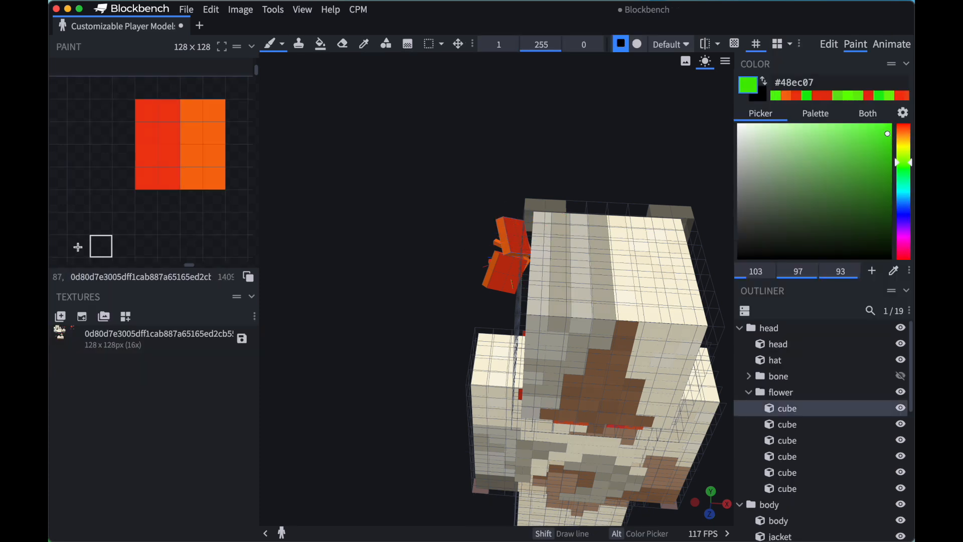
mouse_move(153, 155)
left_mouse_down()
mouse_move(169, 178)
mouse_move(168, 162)
left_mouse_up()
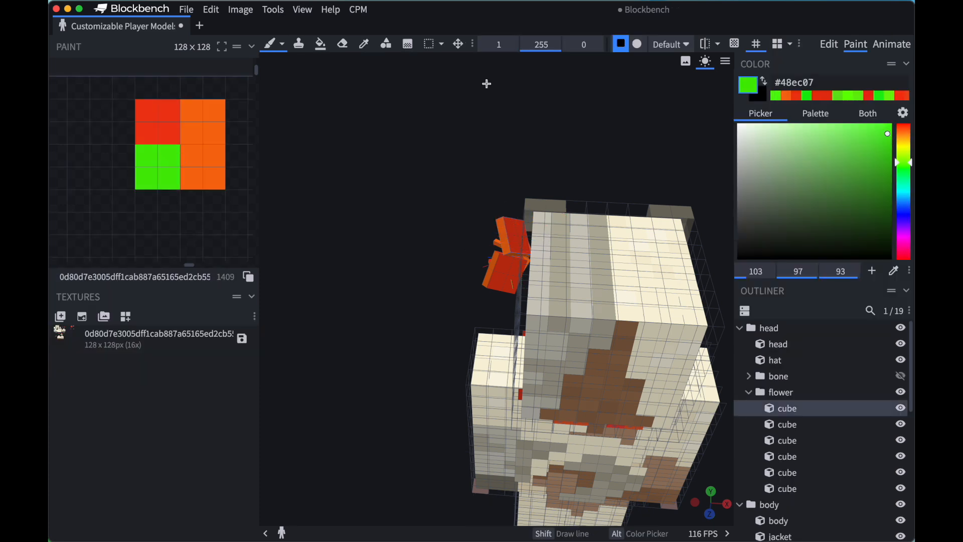
left_click(904, 209)
mouse_move(190, 103)
left_mouse_down()
mouse_move(190, 132)
mouse_move(213, 108)
left_mouse_up()
Step: Move the petal's West face UV to 90, 2 so it overlaps all four coloured squares, and check the model
left_click(829, 45)
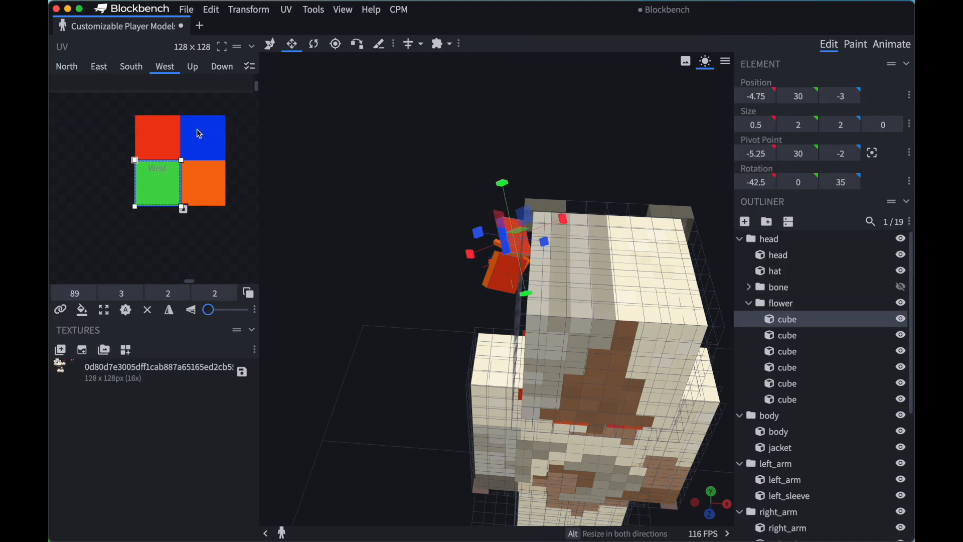
left_click_drag(166, 194, 184, 176)
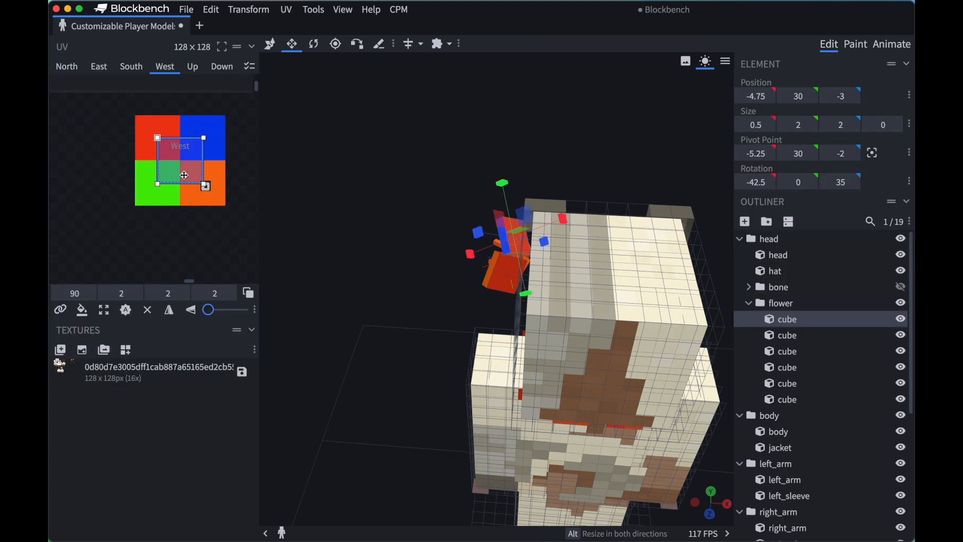
left_click_drag(333, 146, 496, 88)
scroll(495, 89, "up", 5)
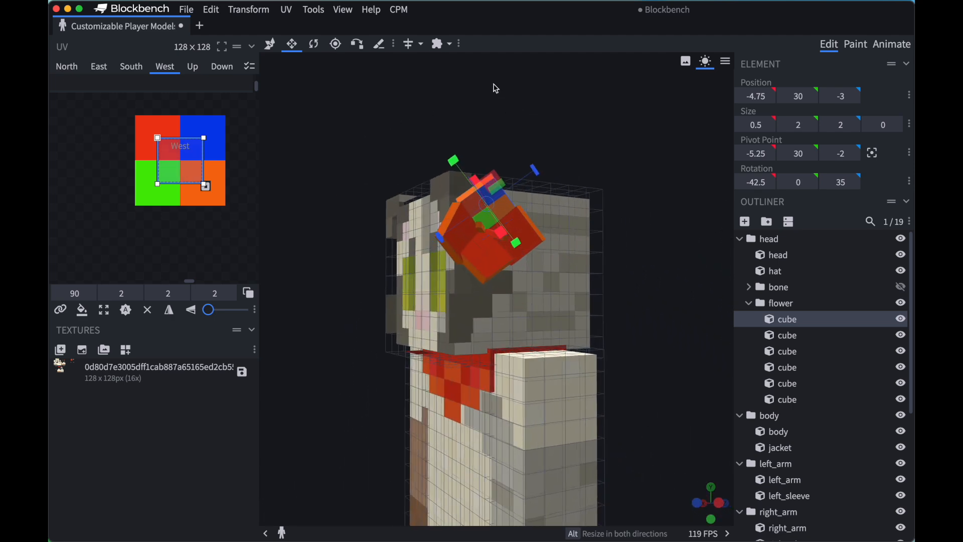
Step: Examine where the petal's narrow edge faces and its West face lie on the coloured texture squares
left_click(159, 123)
left_click(197, 130)
left_click(212, 127)
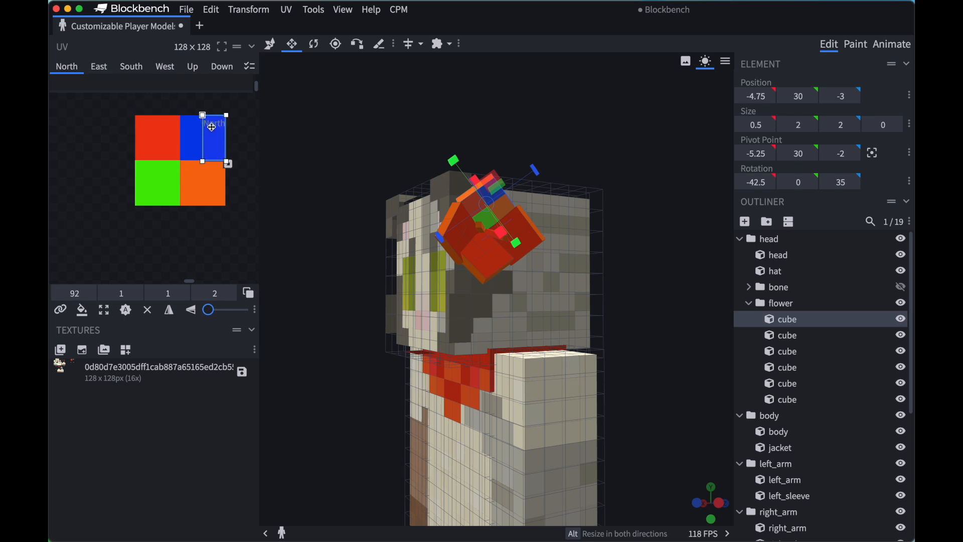
left_click(220, 189)
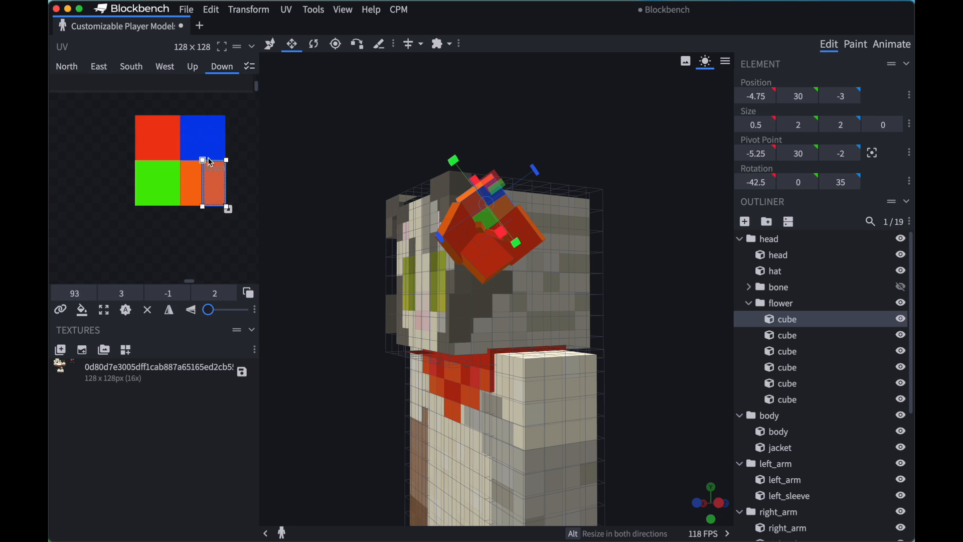
left_click(201, 165)
left_click(198, 194)
left_click(208, 191)
left_click(202, 176)
left_click(170, 147)
left_click(178, 171)
left_click(181, 176)
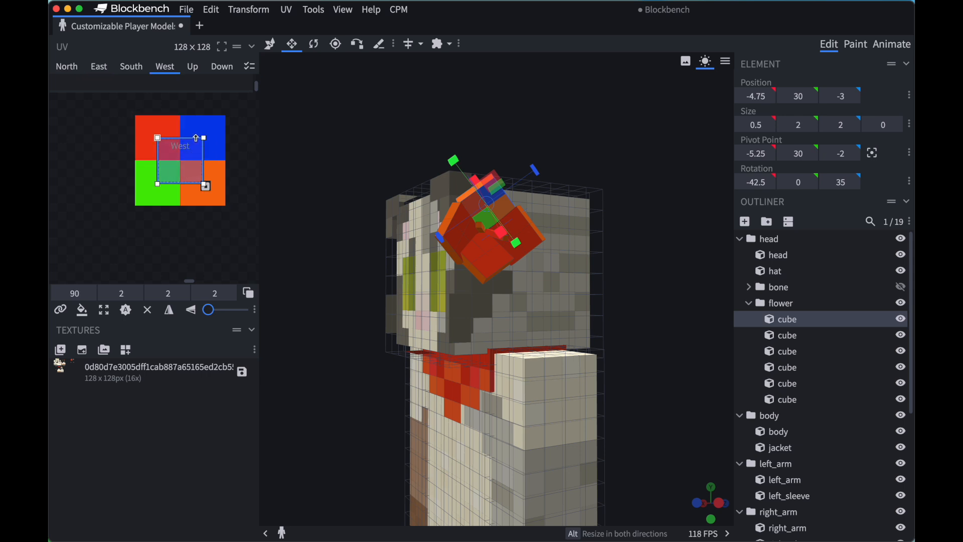
Step: Move the petal's West face UV back onto the green square at 89, 3
scroll(469, 118, "down", 5)
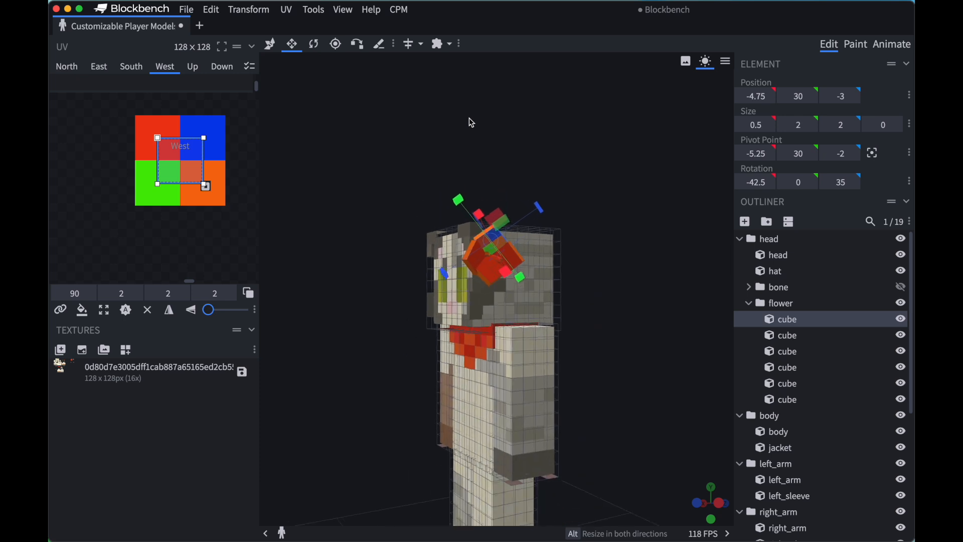
left_click_drag(468, 118, 491, 129)
left_click_drag(184, 151, 162, 173)
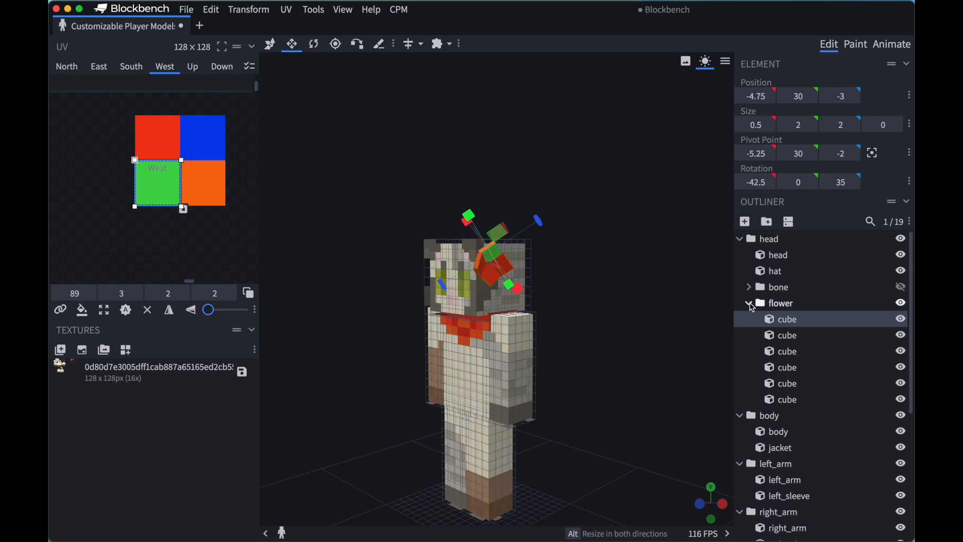
Step: Collapse the flower group, make the bone group visible and select the cube inside it
left_click(750, 304)
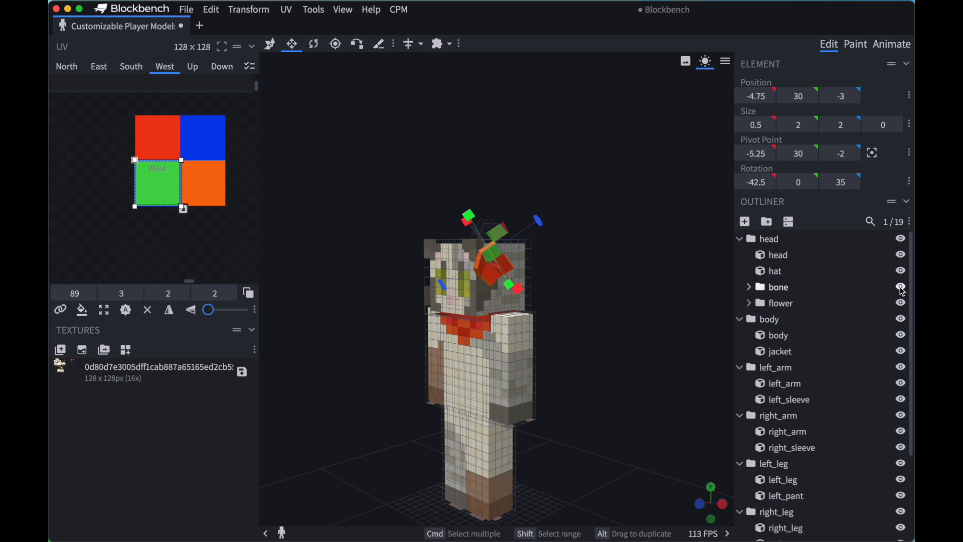
left_click(749, 288)
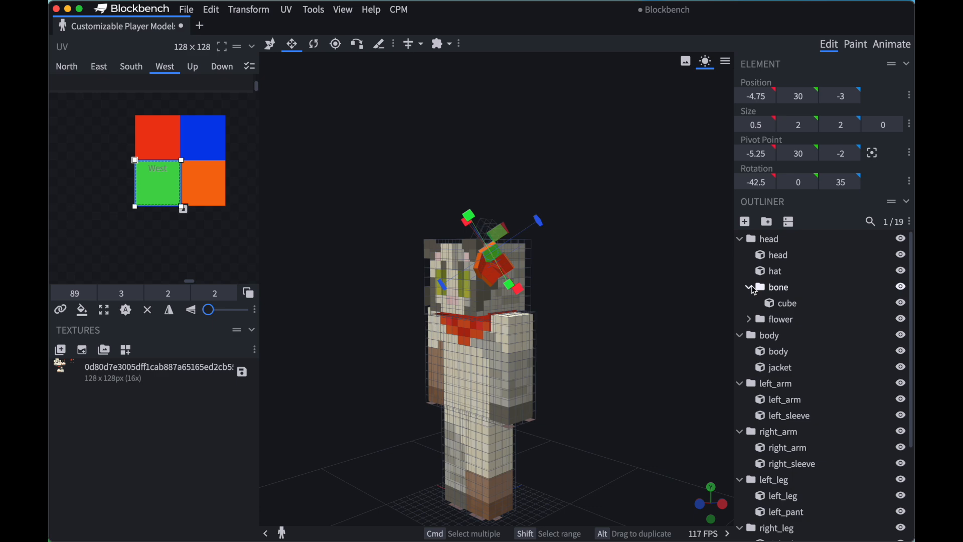
left_click(780, 307)
left_click_drag(528, 168, 574, 194)
right_click_drag(574, 195, 641, 295)
scroll(584, 263, "up", 10)
left_click_drag(510, 151, 445, 146)
scroll(128, 165, "down", 2)
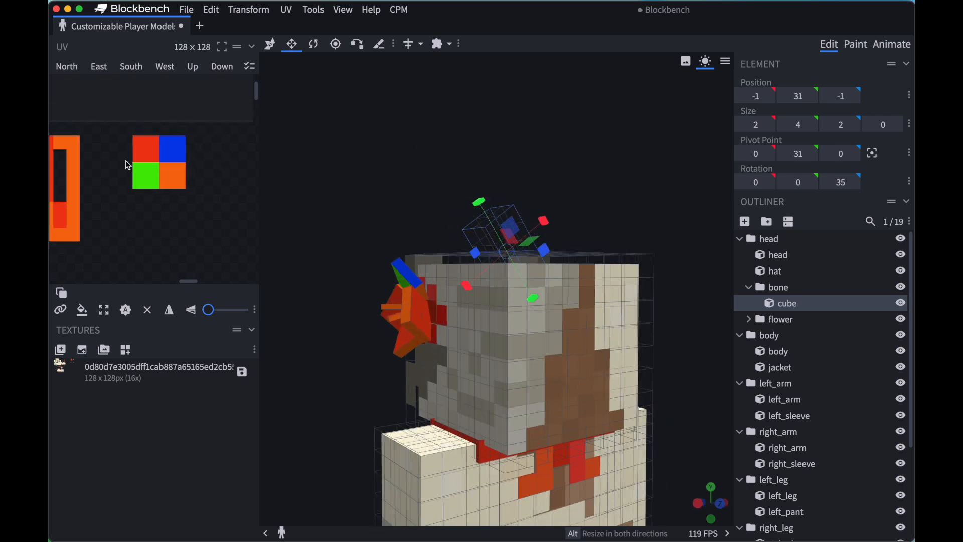
scroll(128, 164, "down", 2)
scroll(125, 160, "up", 6)
scroll(174, 127, "up", 3)
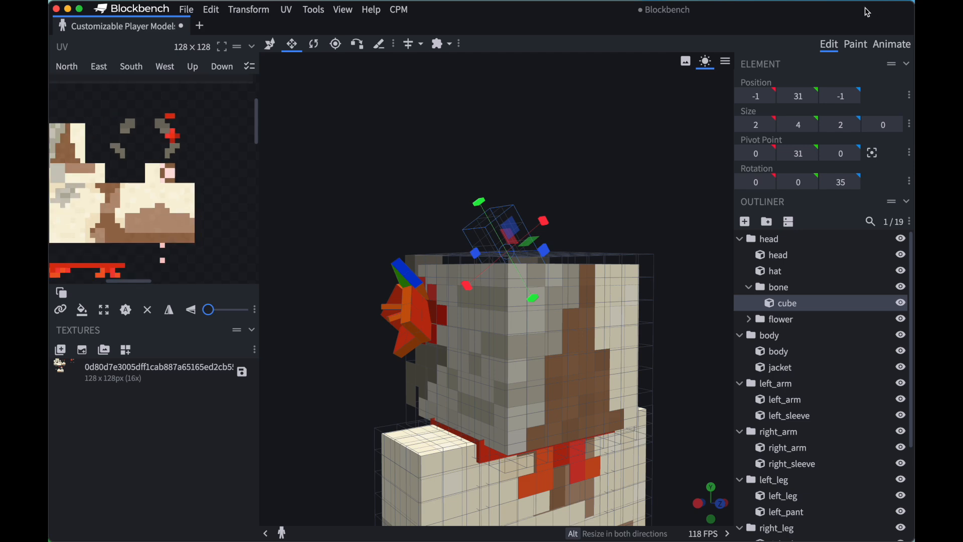
Step: Paint all the faces of the bone cube bright green (#2cff05)
left_click(856, 45)
left_click_drag(887, 139, 892, 114)
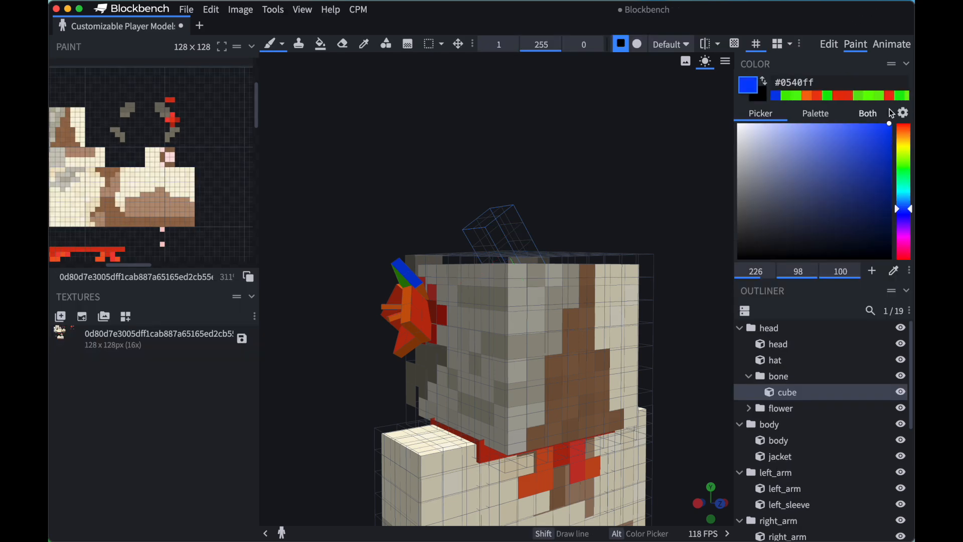
left_click(902, 166)
left_click_drag(546, 104, 574, 128)
mouse_move(619, 200)
left_mouse_down()
mouse_move(576, 202)
mouse_move(532, 222)
mouse_move(550, 220)
mouse_move(555, 255)
mouse_move(532, 263)
mouse_move(513, 236)
mouse_move(525, 247)
mouse_move(518, 261)
left_mouse_up()
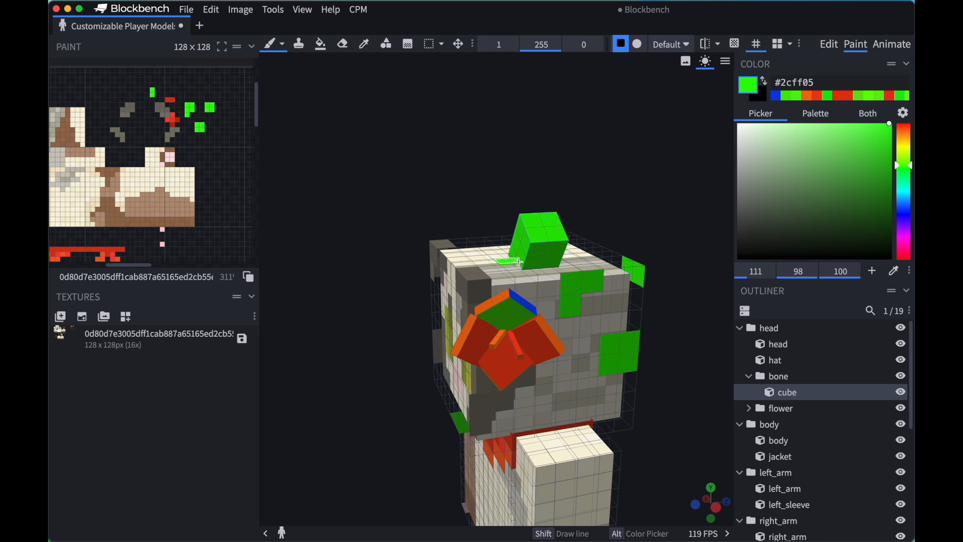
left_click_drag(470, 114, 637, 133)
mouse_move(491, 213)
left_mouse_down()
mouse_move(476, 211)
mouse_move(475, 237)
left_mouse_up()
left_click_drag(369, 163, 530, 139)
mouse_move(459, 233)
left_mouse_down()
mouse_move(494, 257)
mouse_move(481, 262)
left_mouse_up()
left_click_drag(415, 161, 551, 150)
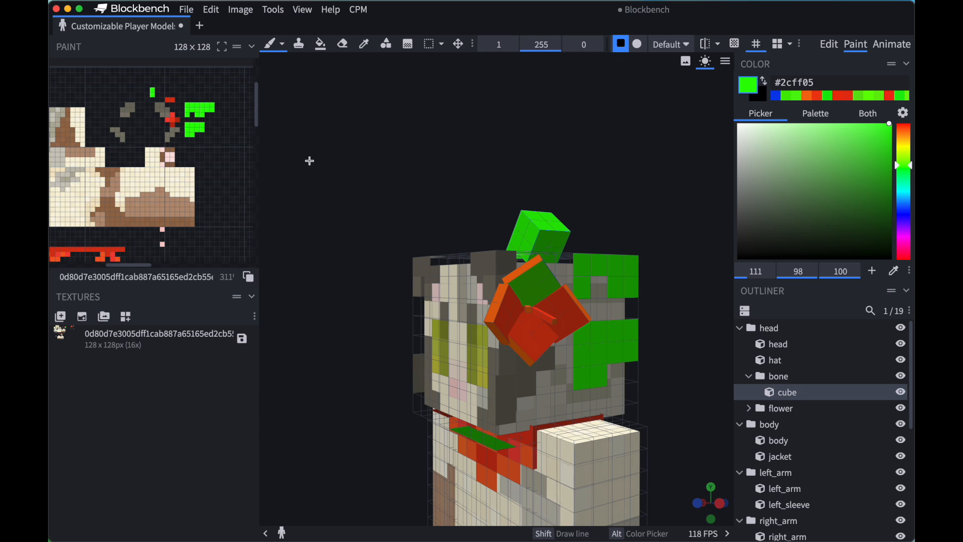
Step: Compare the bone cube's individual UV faces and green paint with the hat's UV area on the texture
scroll(226, 137, "up", 3)
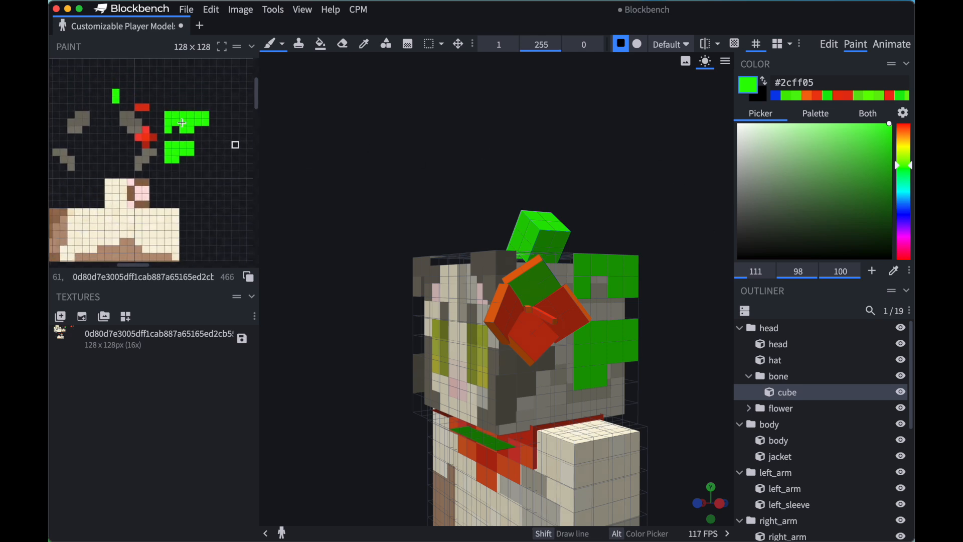
left_click_drag(598, 204, 522, 212)
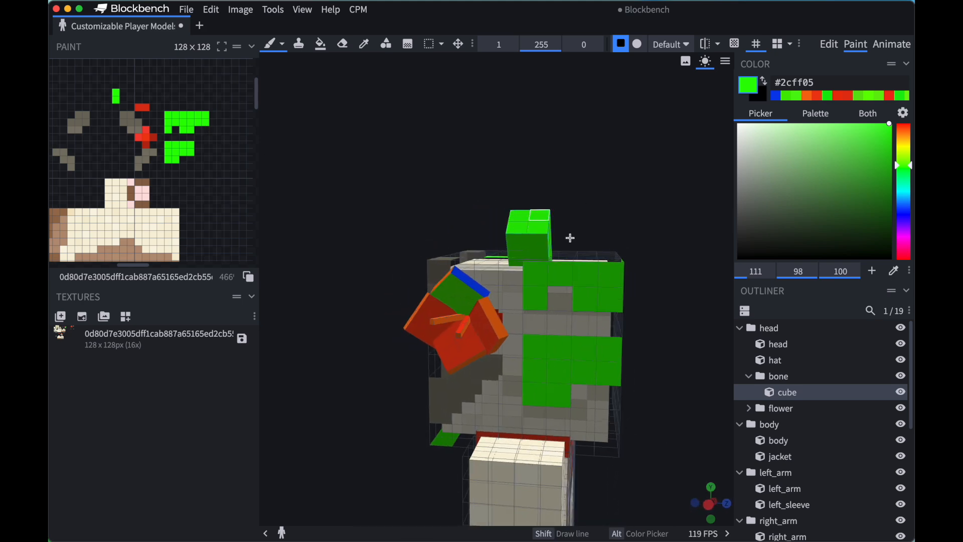
left_click(829, 45)
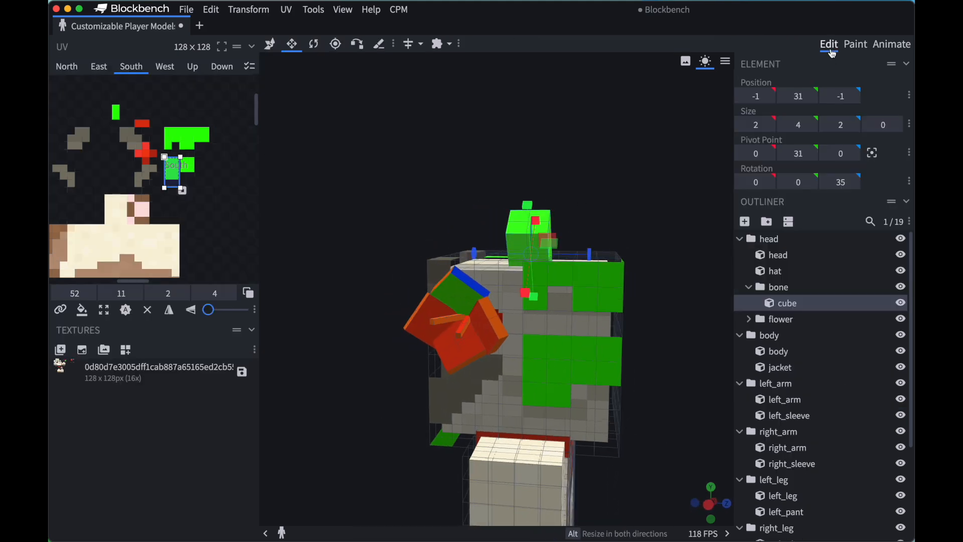
left_click(791, 274)
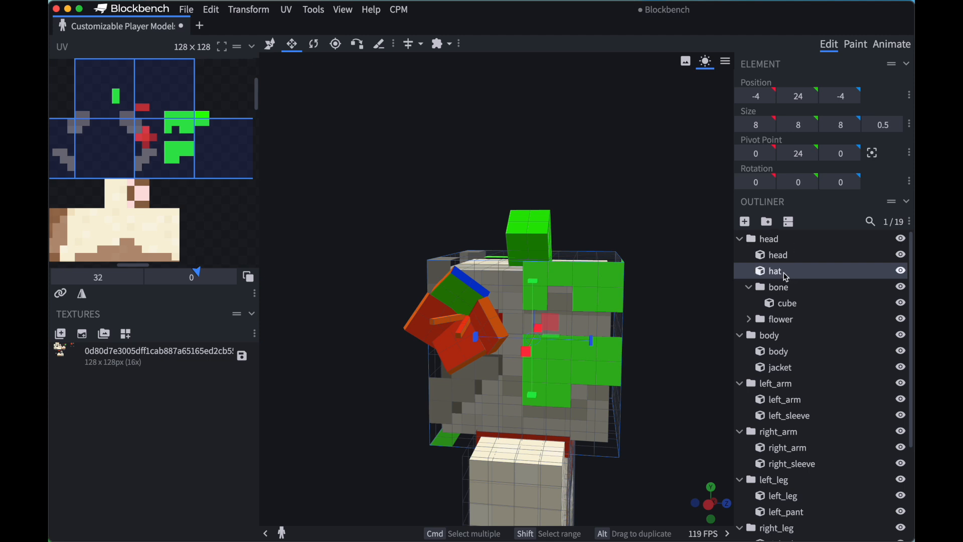
left_click(819, 303)
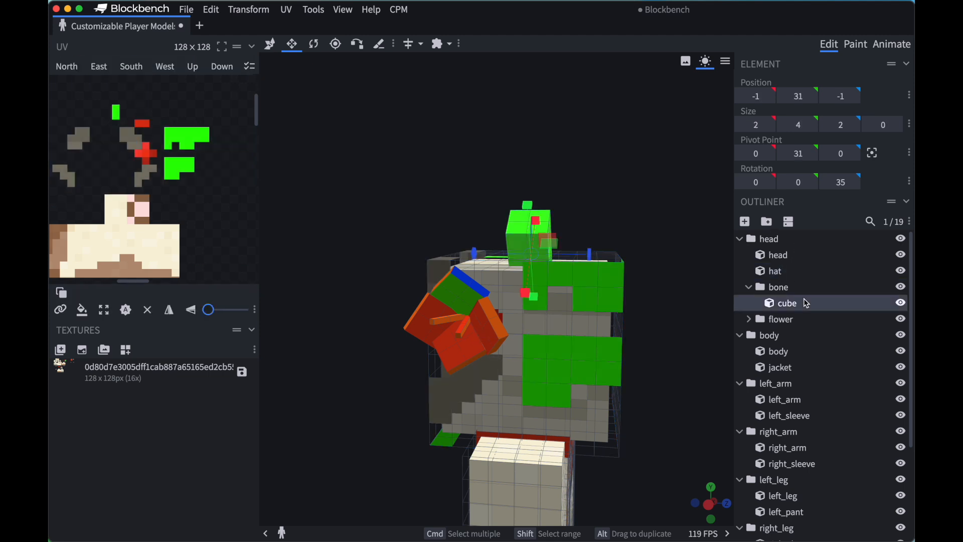
scroll(205, 142, "left", 1)
left_click(211, 145)
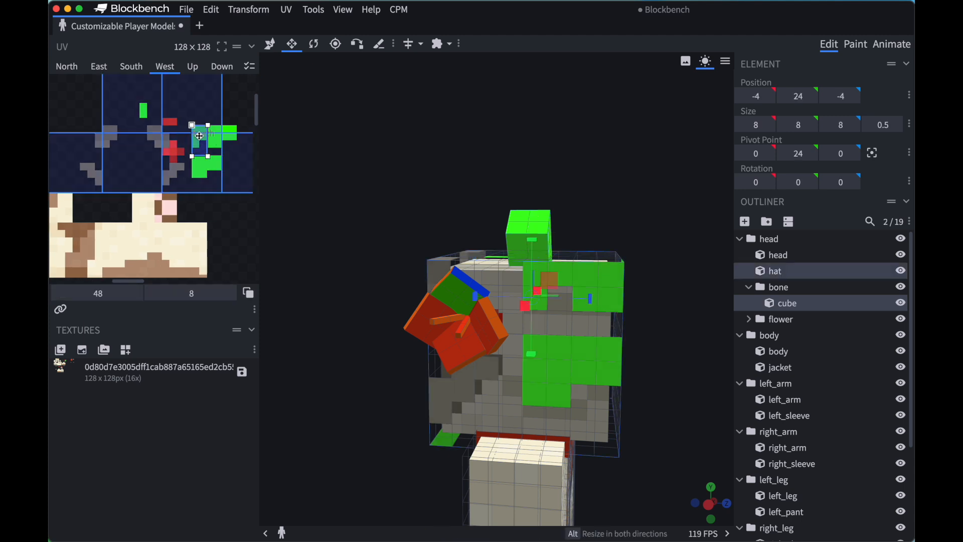
left_click(234, 124)
left_click(234, 120)
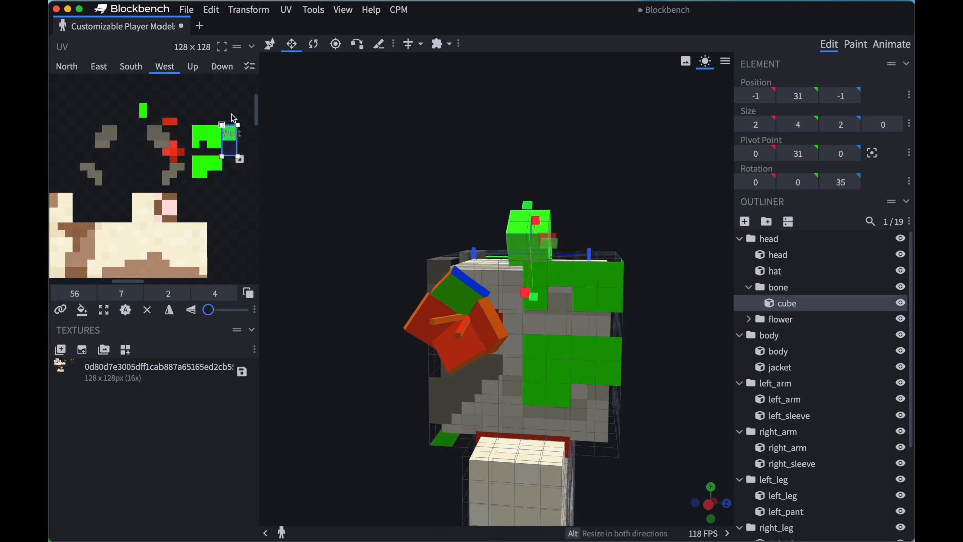
left_click(214, 134)
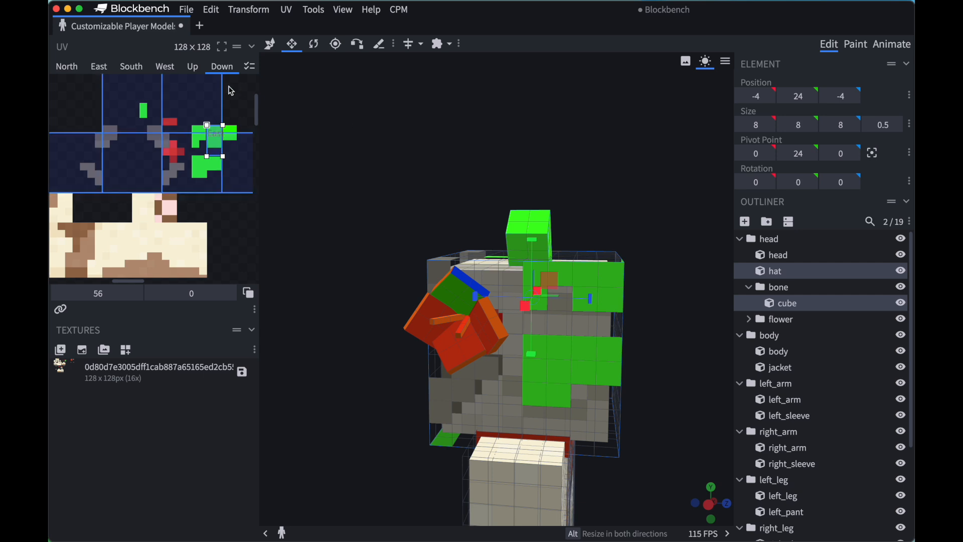
Step: Inspect the green paint on the model's hat layer and the full extent of the hat's UV area
scroll(462, 176, "down", 10)
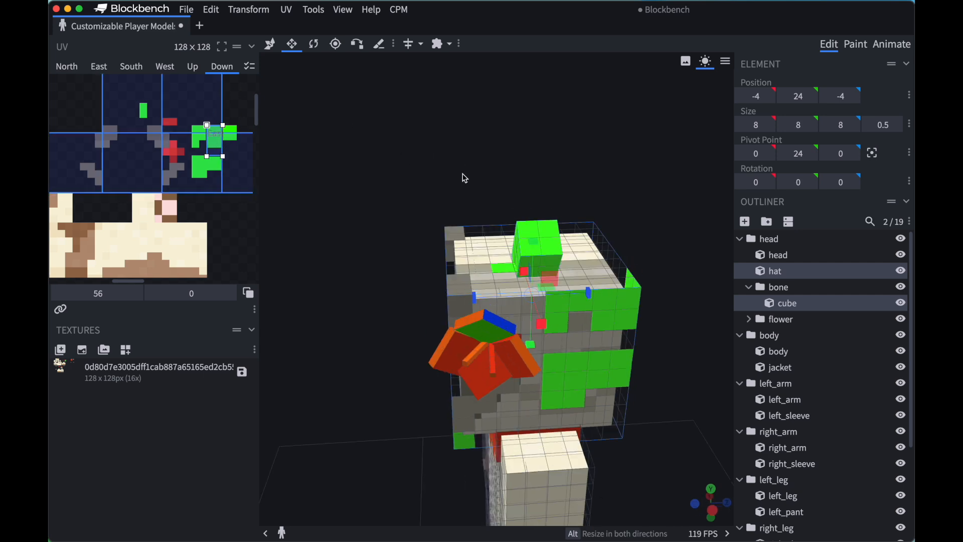
left_click_drag(465, 178, 541, 93)
right_click_drag(532, 90, 585, 84)
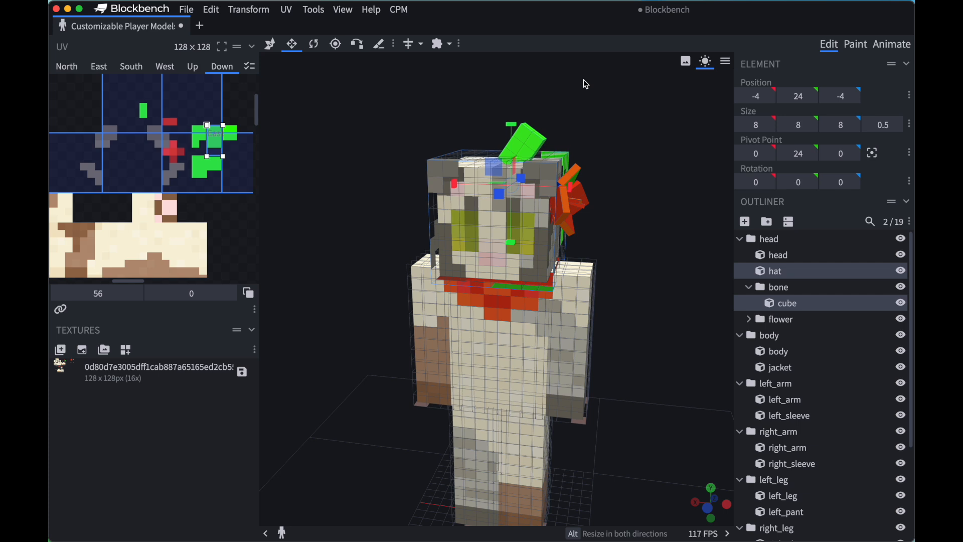
scroll(172, 131, "up", 1)
left_click(151, 121)
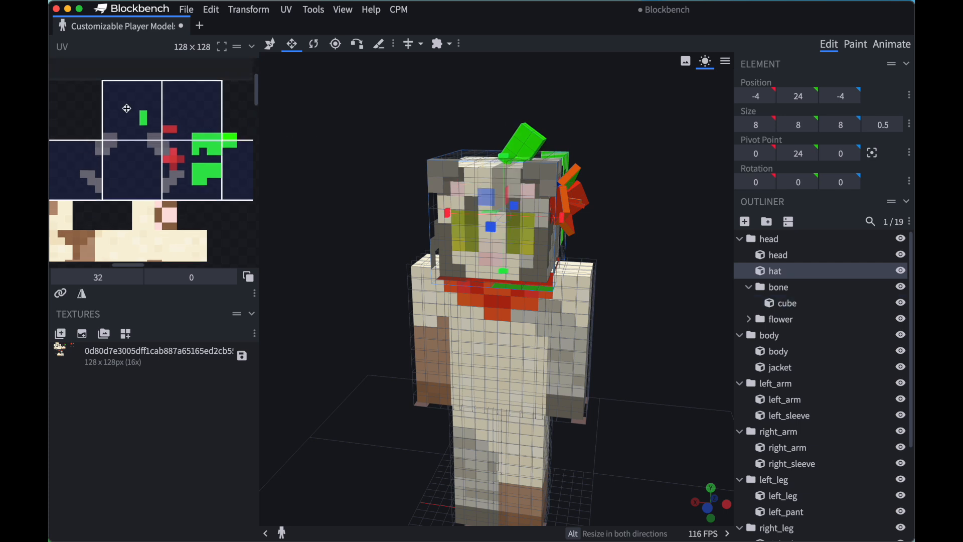
scroll(188, 152, "right", 3)
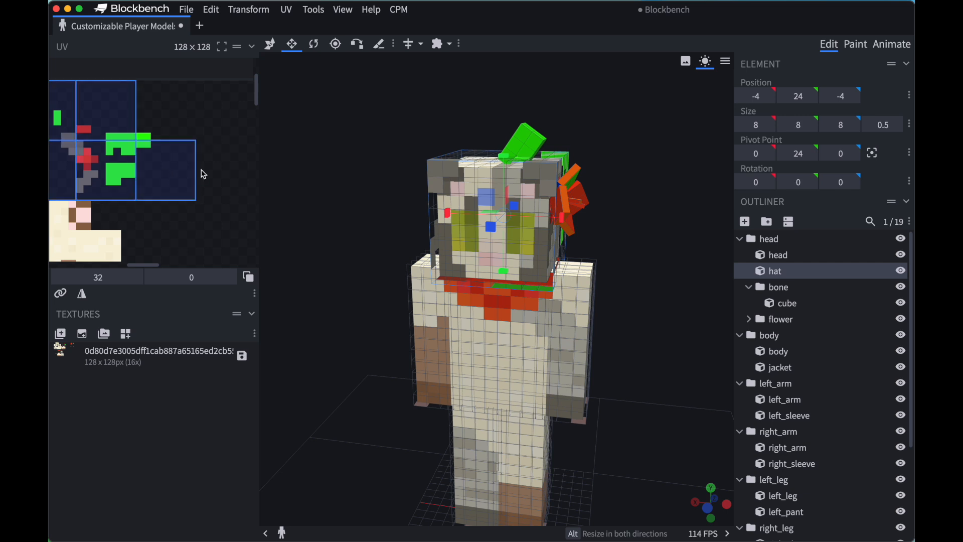
Step: Move all six UV faces of the bone cube, together with their painted pixels, to the empty texture space at 55, 22
left_click(802, 304)
right_click_drag(646, 249, 628, 250)
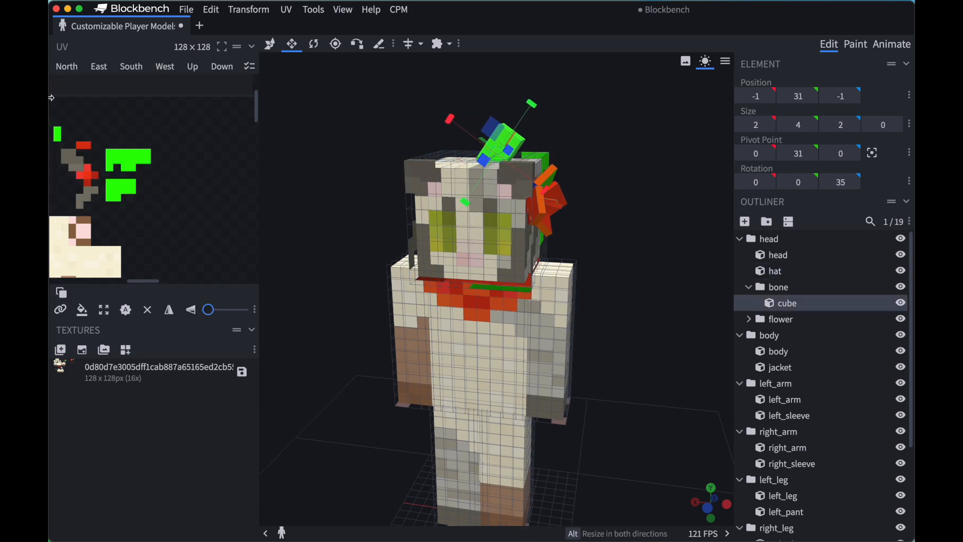
left_click(73, 67)
left_click(102, 67, "shift")
left_click(135, 67, "shift")
left_click(166, 67, "shift")
left_click(221, 66, "shift")
left_click(195, 67, "shift")
scroll(176, 144, "down", 3)
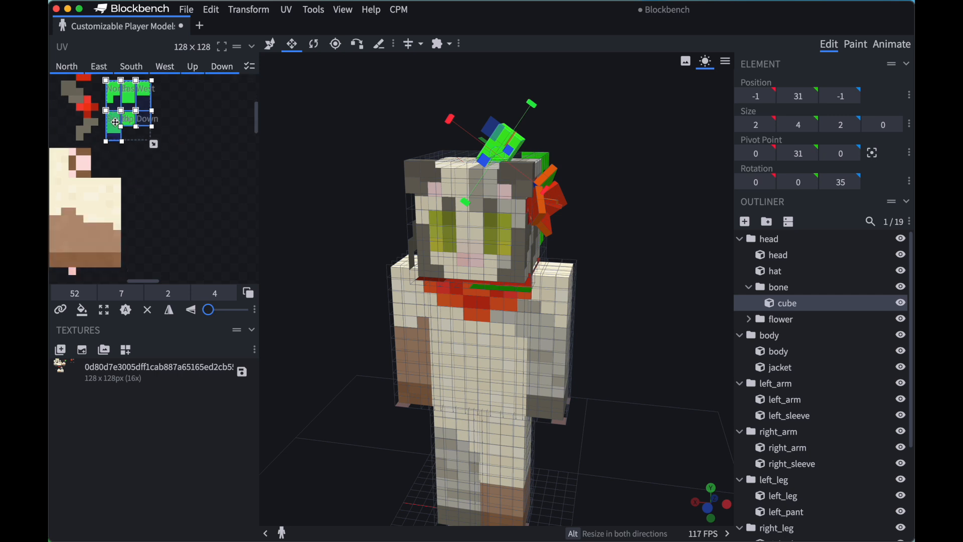
left_click_drag(115, 122, 144, 232)
key("super+z")
left_click_drag(115, 91, 137, 202)
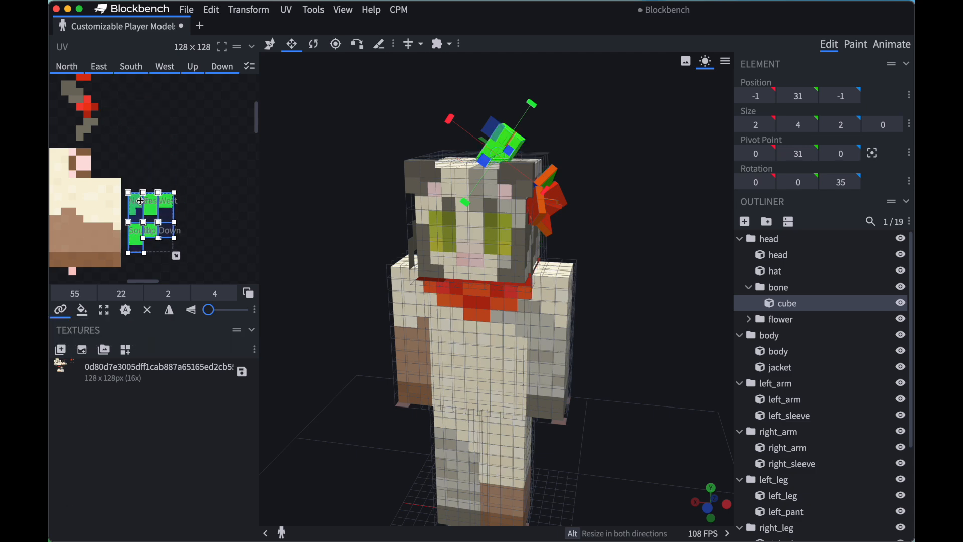
Step: Check the head, hat layer and bone cube on the model from the back, side and front
left_click_drag(592, 175, 407, 165)
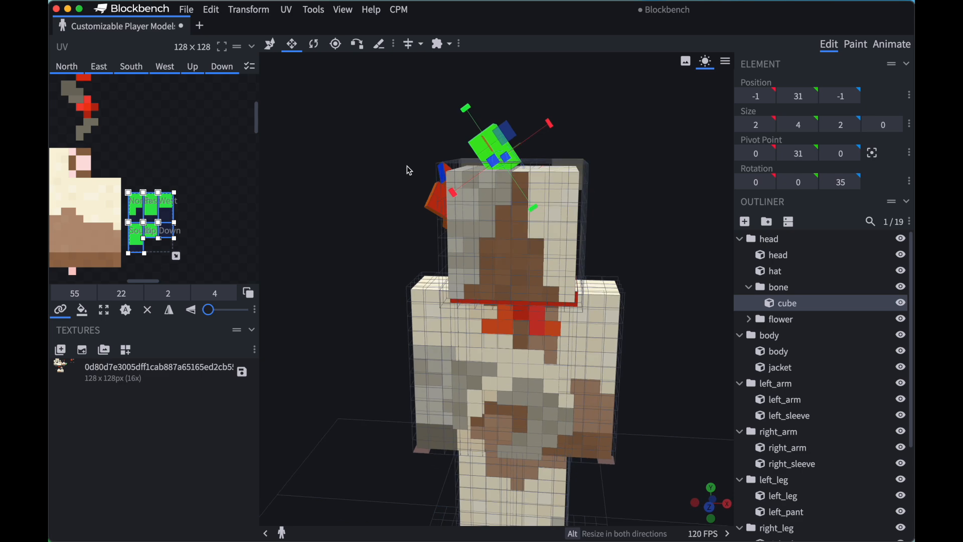
left_click_drag(318, 135, 346, 126)
left_click_drag(707, 178, 574, 179)
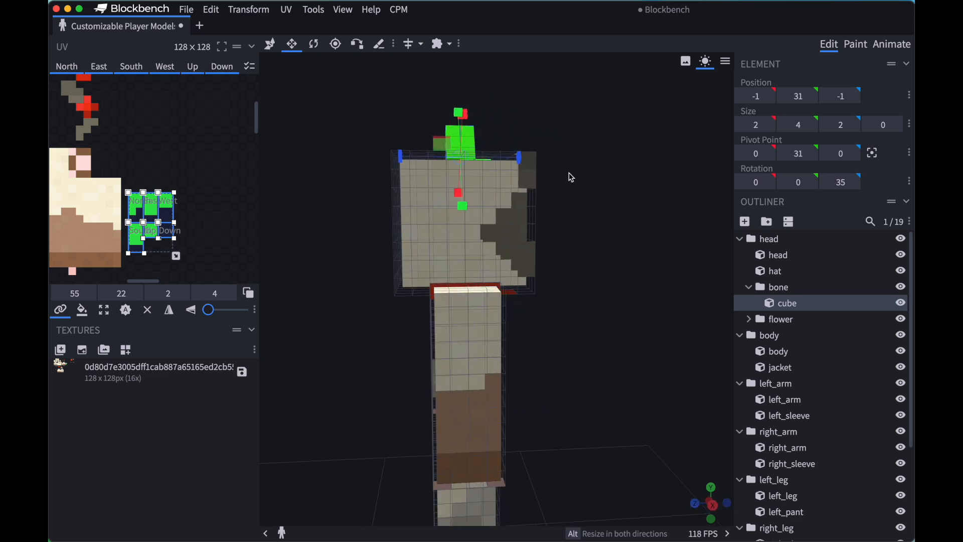
left_click_drag(423, 239, 525, 177)
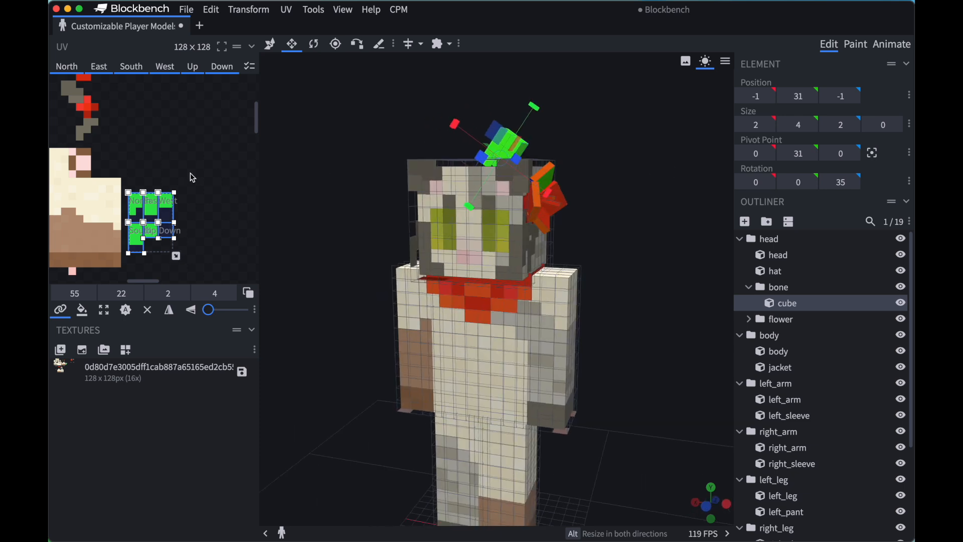
Step: Examine where the bone cube's UV faces lie on the whole texture relative to the skin parts and the free space
scroll(191, 179, "down", 1)
scroll(191, 179, "left", 2)
scroll(190, 173, "down", 1)
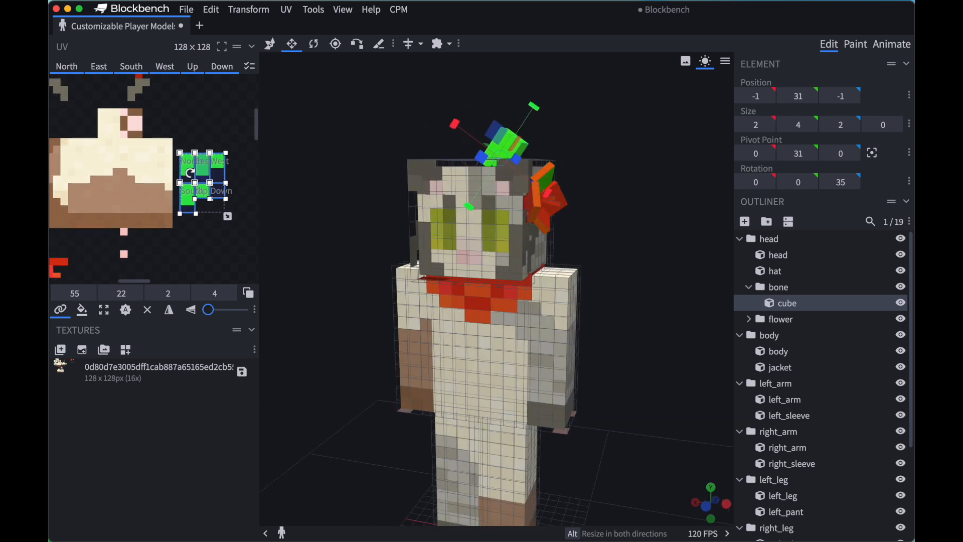
mouse_move(671, 180)
left_mouse_down()
mouse_move(626, 178)
mouse_move(665, 186)
mouse_move(672, 176)
mouse_move(676, 188)
mouse_move(649, 189)
mouse_move(677, 194)
left_mouse_up()
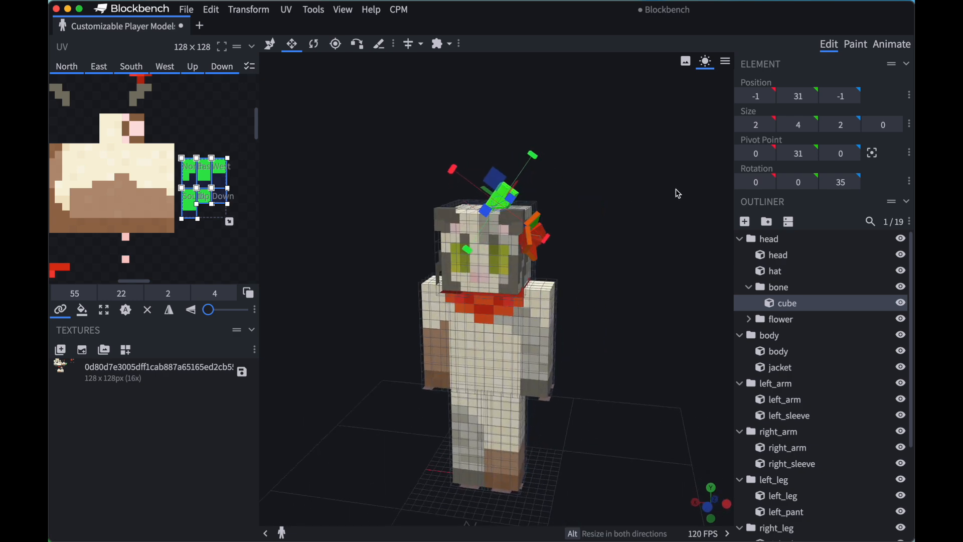
scroll(233, 160, "down", 1)
scroll(232, 160, "down", 3)
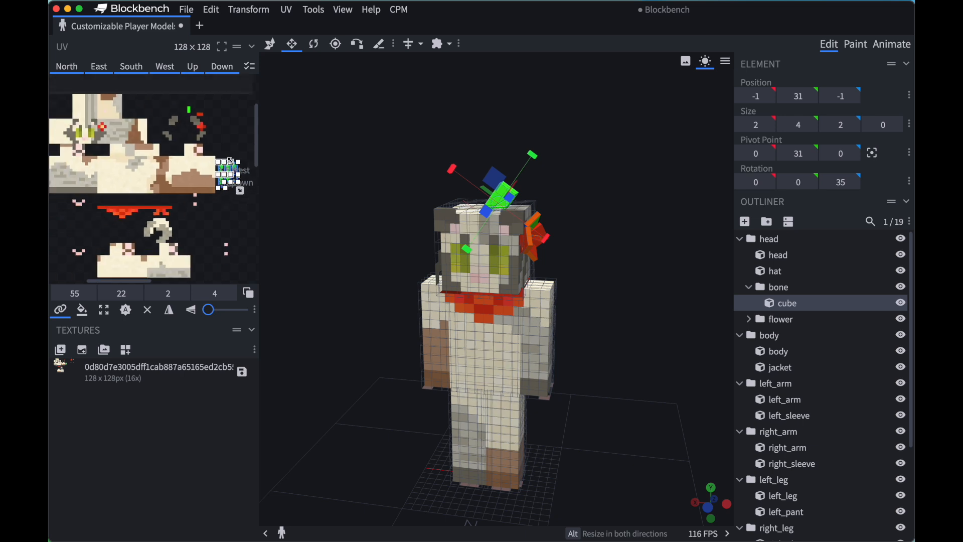
scroll(230, 160, "down", 4)
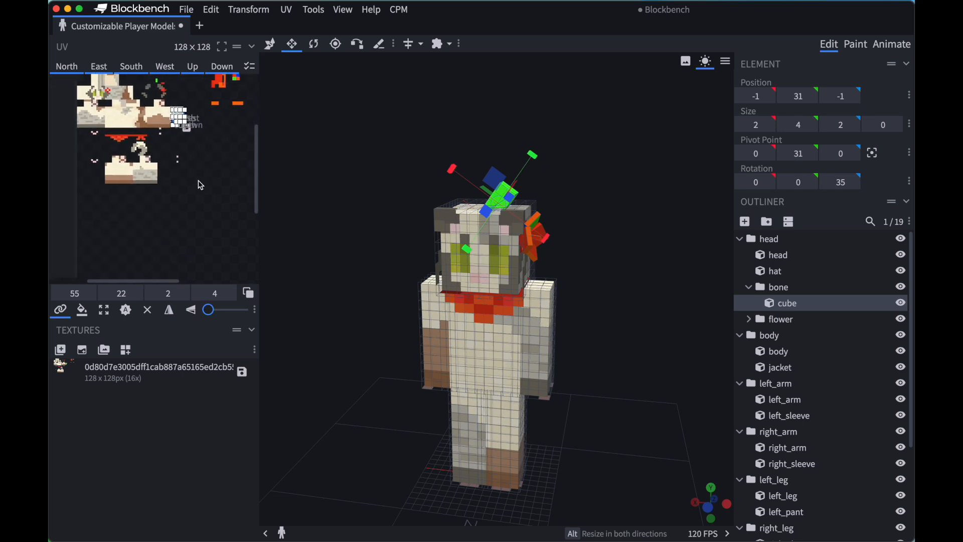
scroll(198, 180, "down", 2)
scroll(199, 183, "up", 4)
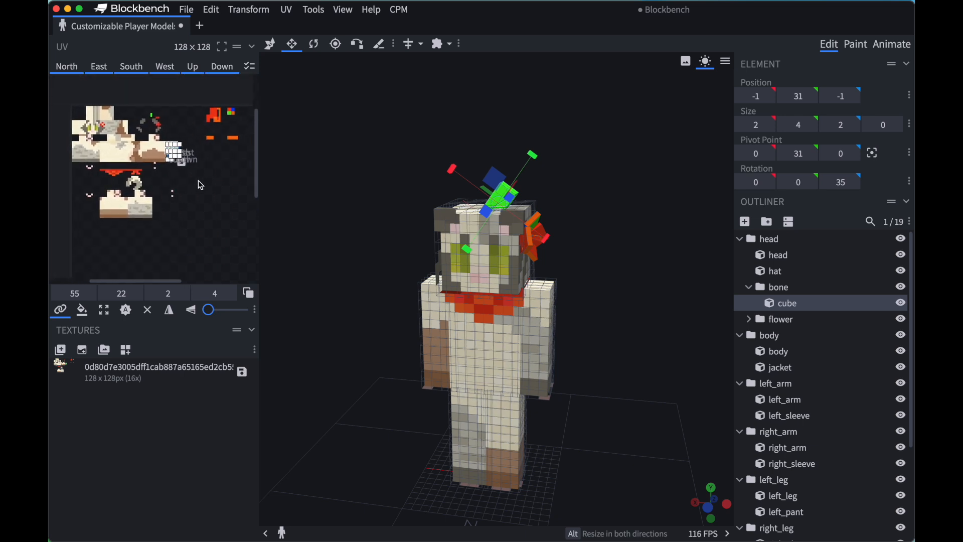
scroll(200, 185, "up", 4)
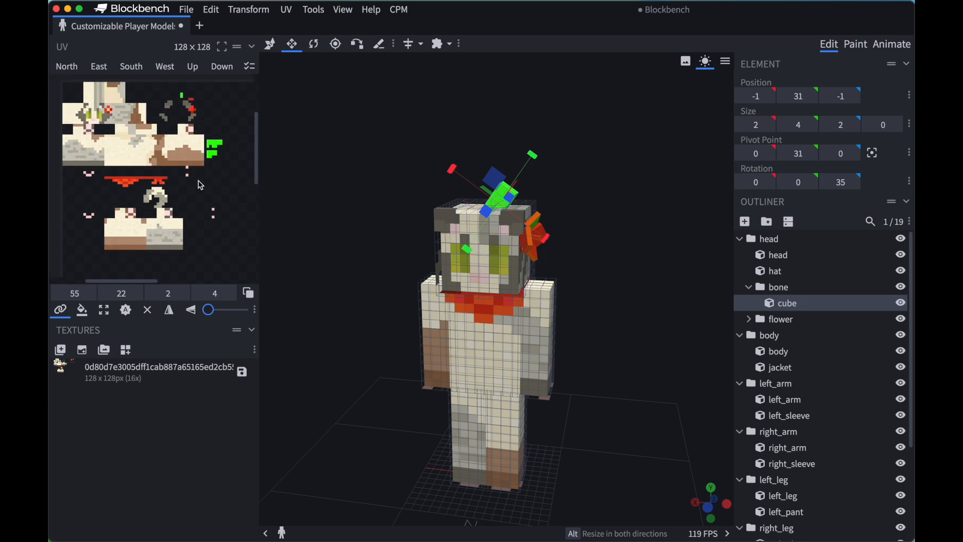